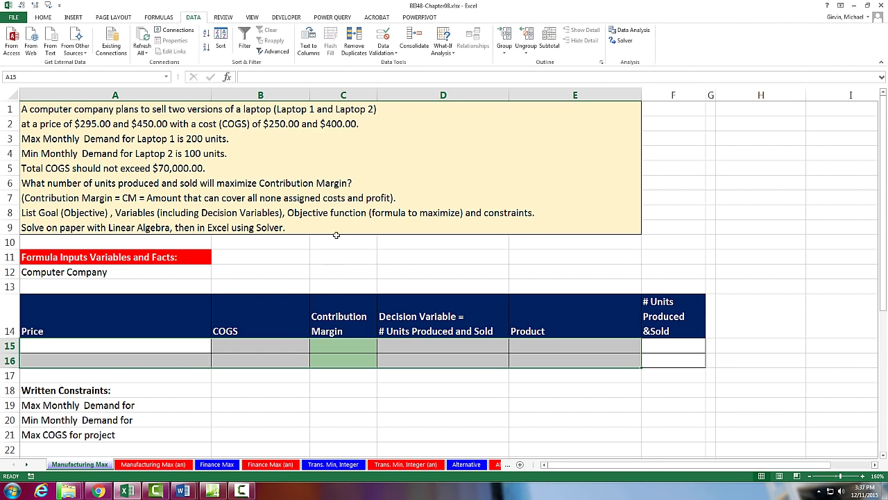
# Enter Laptop 1 as the first product in E15 and fill the series down to give Laptop 2 in E16.
pyautogui.click(331, 345)
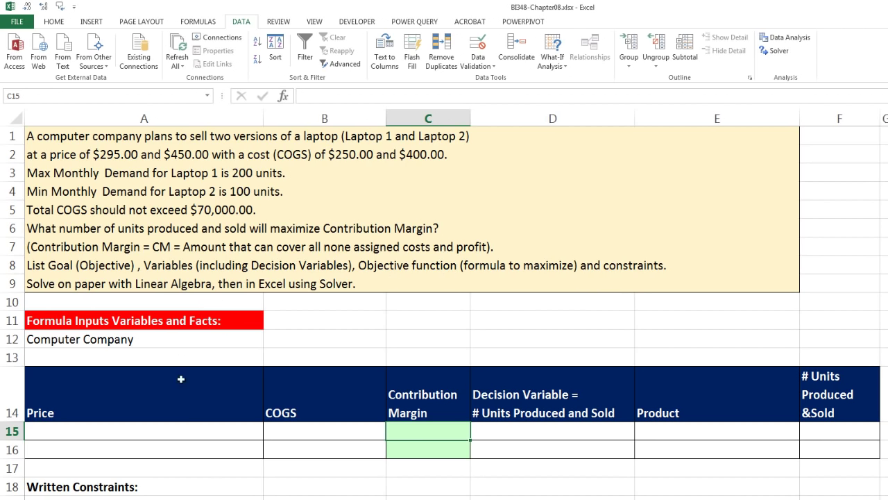
pyautogui.click(725, 430)
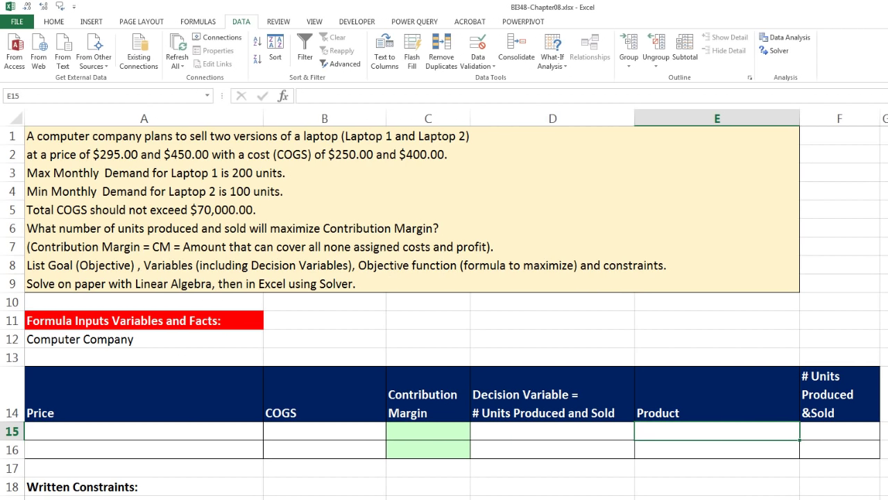
pyautogui.write('Laptop 1')
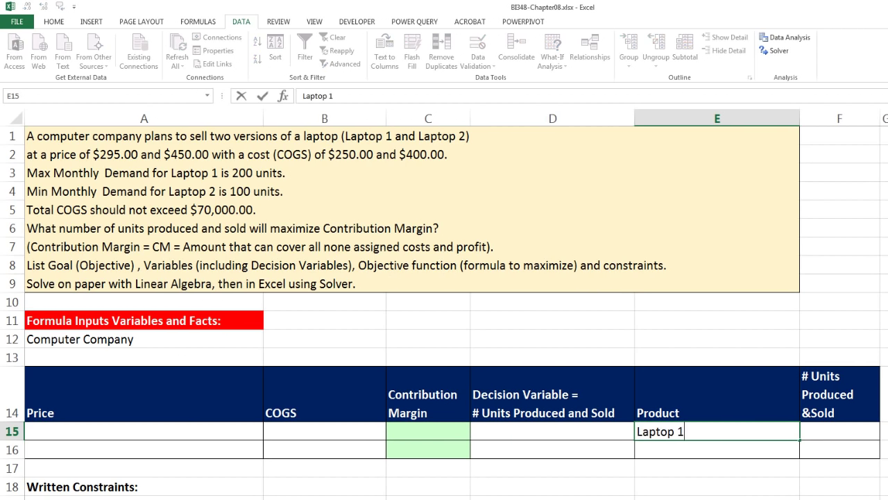
pyautogui.hotkey('ctrl', 'Return')
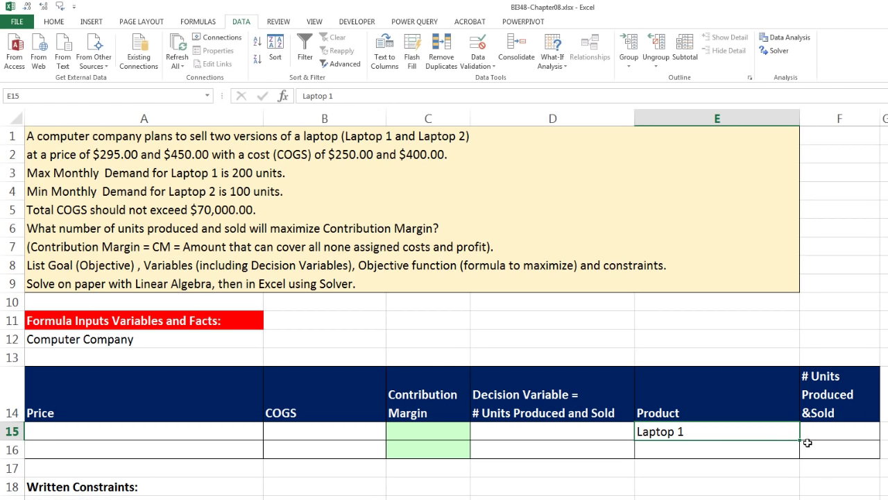
pyautogui.moveTo(801, 440); pyautogui.dragTo(798, 458)
# Enter a price of 295 and COGS of 250 for Laptop 1, and 450 and 400 for Laptop 2.
pyautogui.click(131, 435)
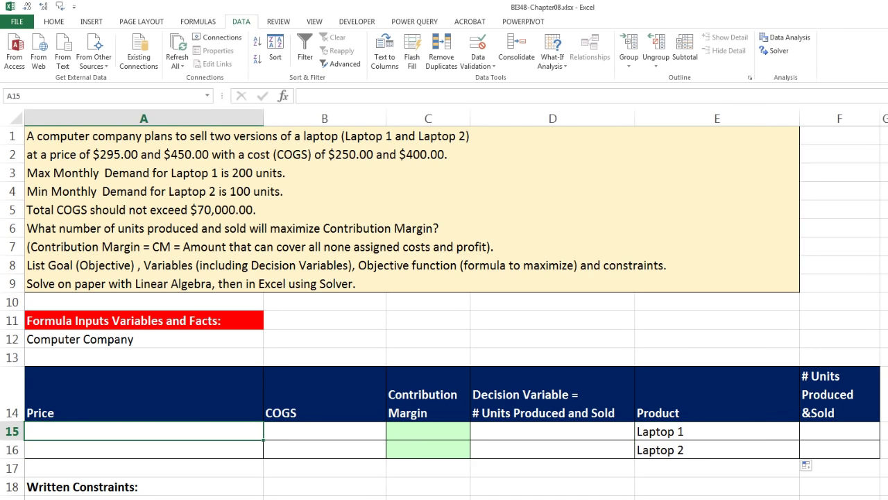
pyautogui.write('295')
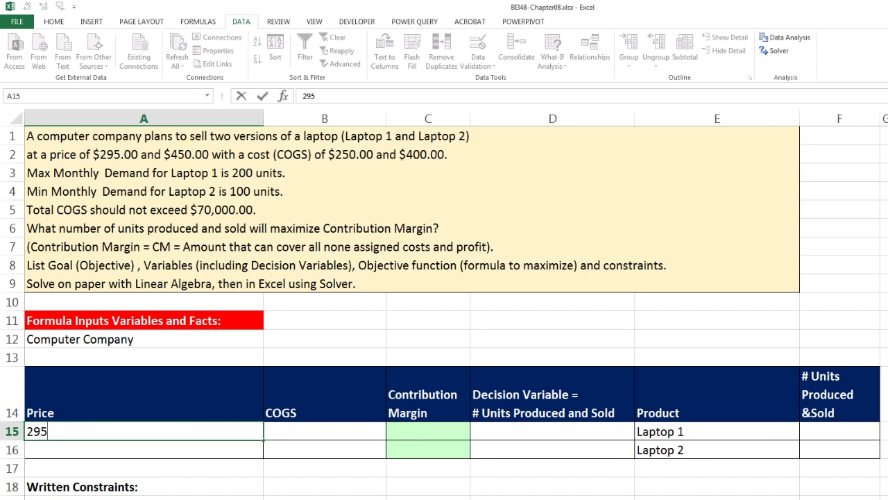
pyautogui.press('Tab')
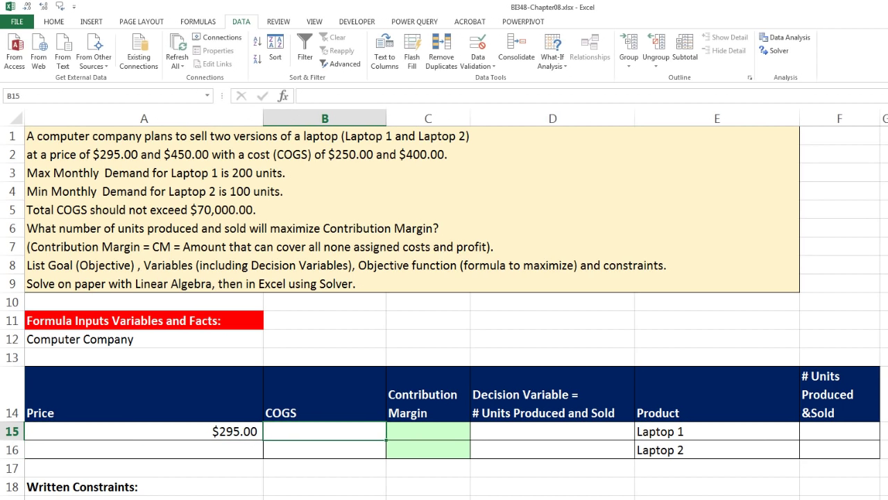
pyautogui.write('250')
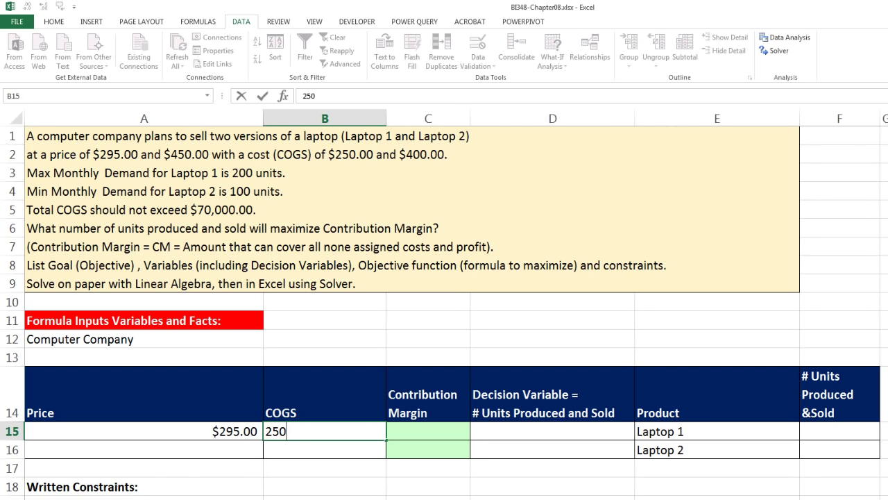
pyautogui.press('Return')
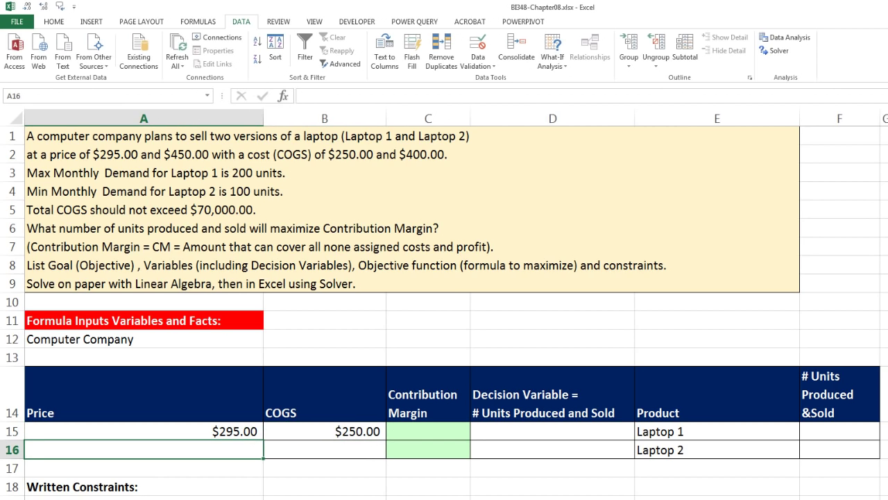
pyautogui.write('450')
pyautogui.press('Tab')
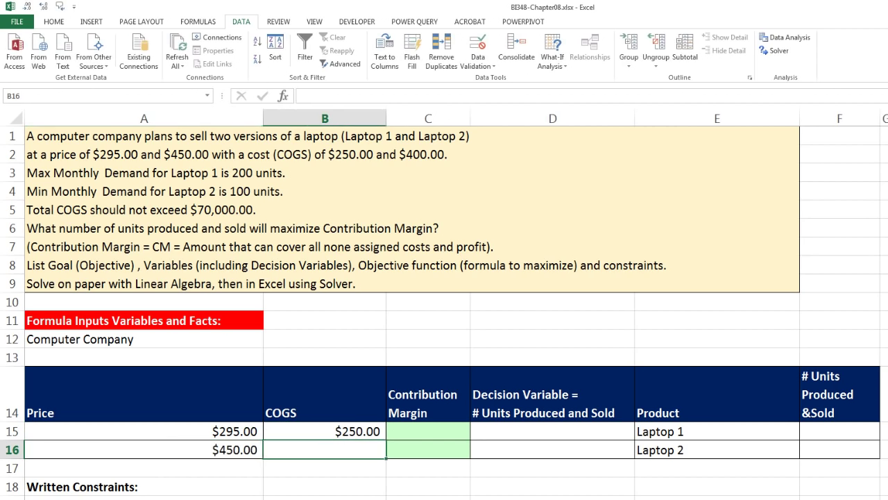
pyautogui.write('400')
pyautogui.press('Tab')
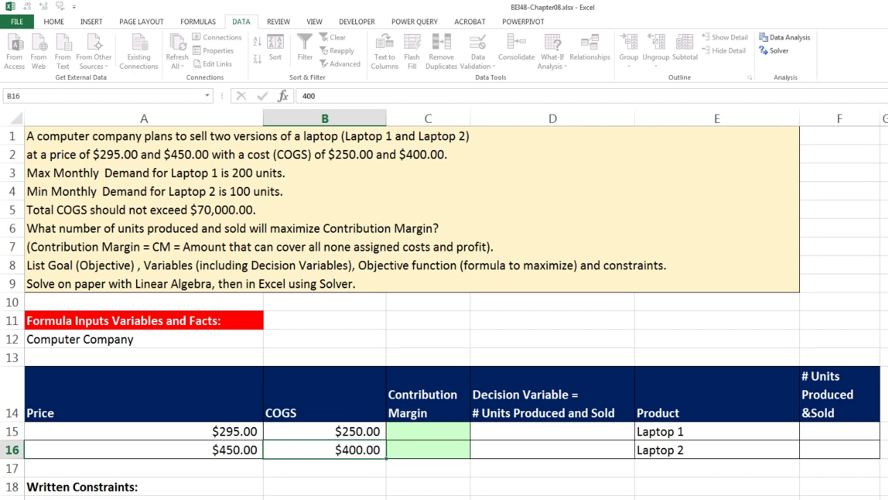
# Calculate the contribution margin for both laptops in C15:C16 as price minus COGS, using =A15-B15.
pyautogui.moveTo(411, 435); pyautogui.dragTo(420, 451)
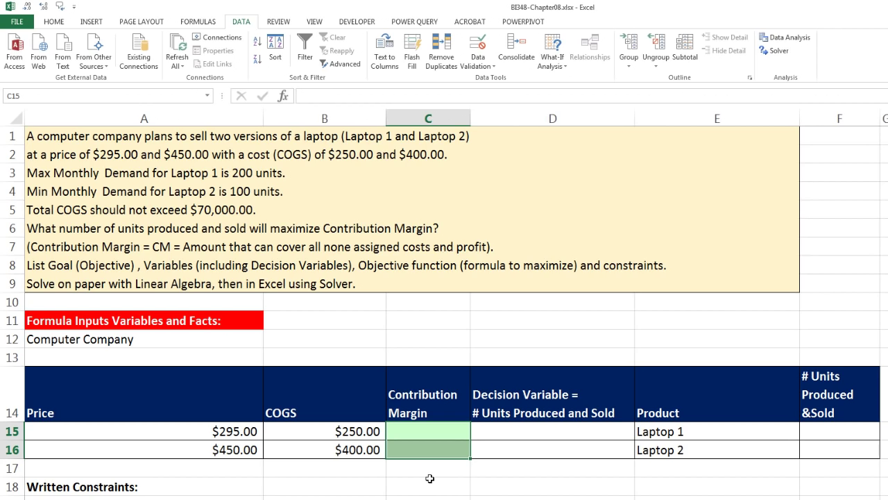
pyautogui.write('=')
pyautogui.press('Left')
pyautogui.press('Left')
pyautogui.write('-')
pyautogui.press('Left')
pyautogui.hotkey('ctrl', 'Return')
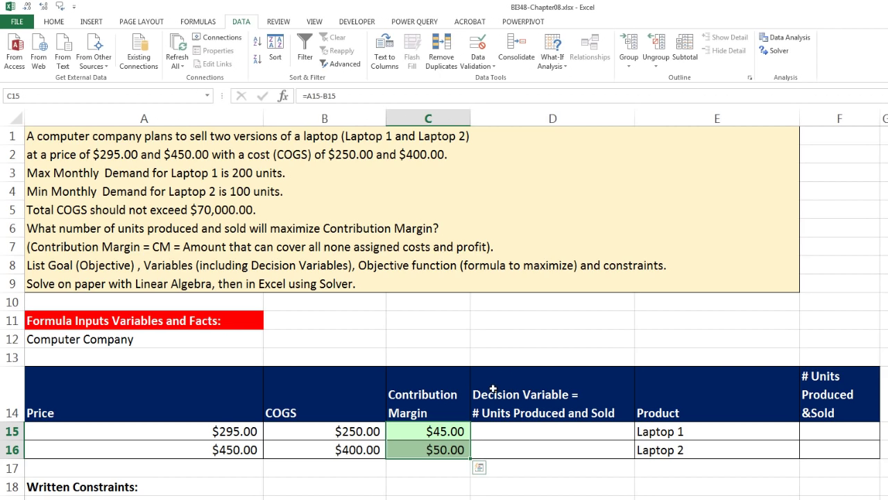
# Label the decision variables X for Laptop 1 in D15 and Y for Laptop 2 in D16.
pyautogui.click(574, 437)
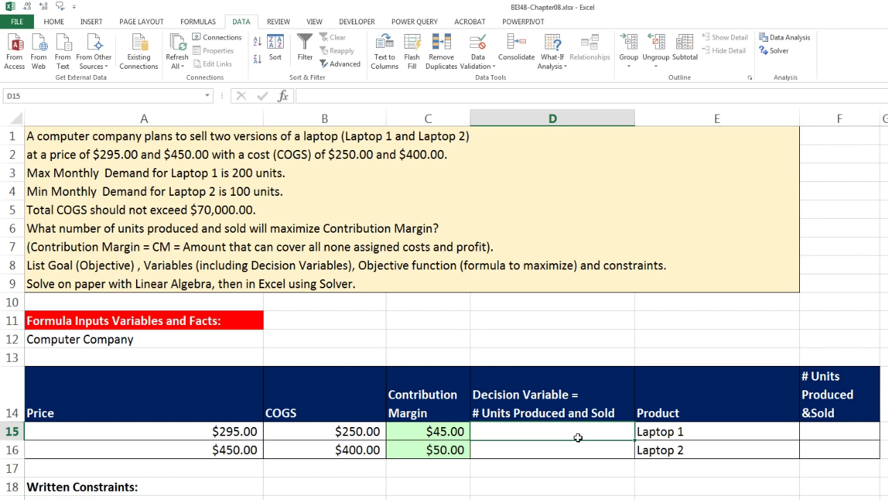
pyautogui.write('x')
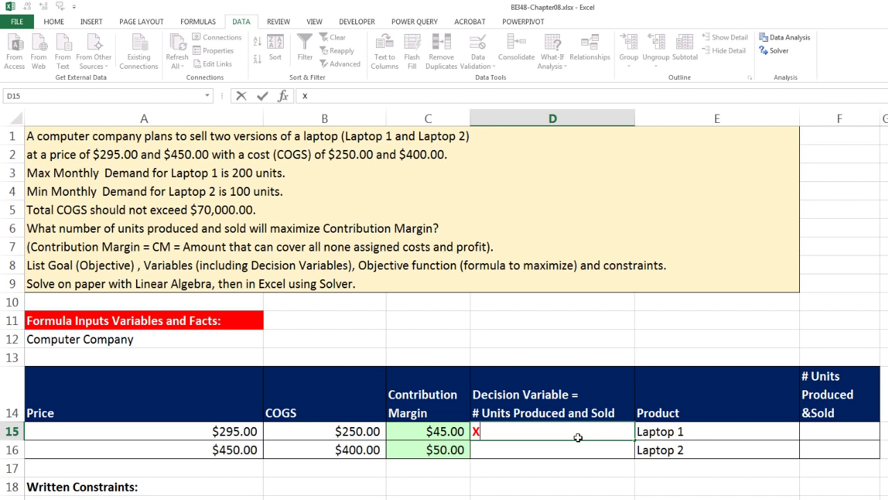
pyautogui.press('Return')
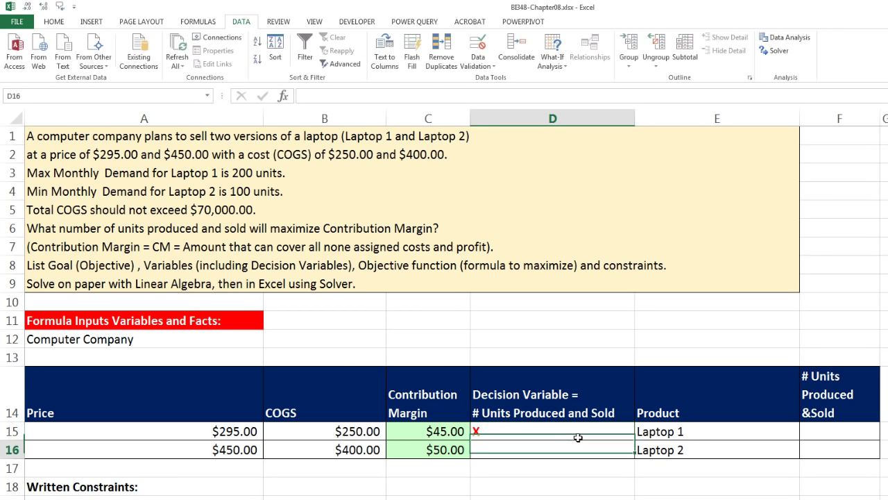
pyautogui.write('Y')
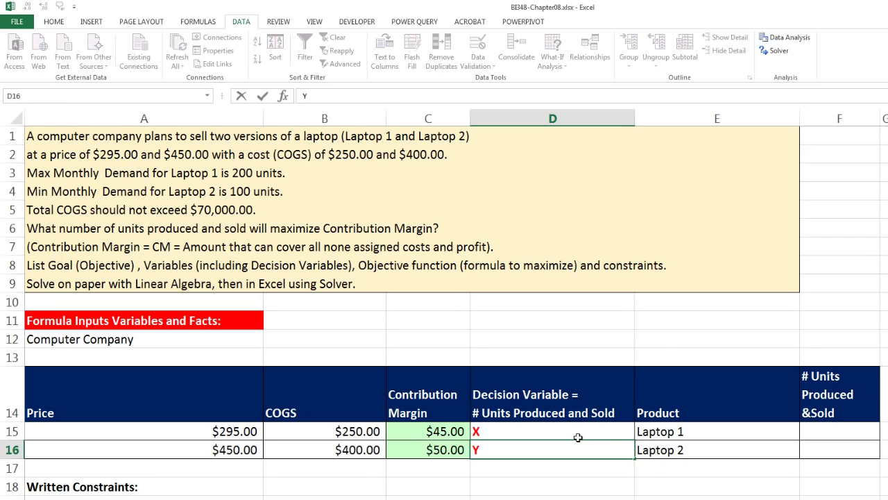
pyautogui.press('Return')
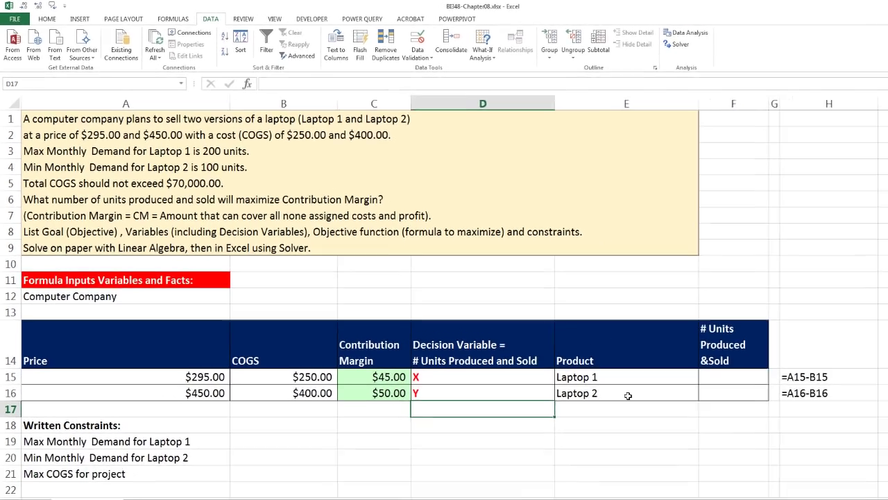
# Enter 1 as the number of units produced and sold for each laptop in F15:F16.
pyautogui.press('Up')
pyautogui.press('Up')
pyautogui.press('Right')
pyautogui.press('Right')
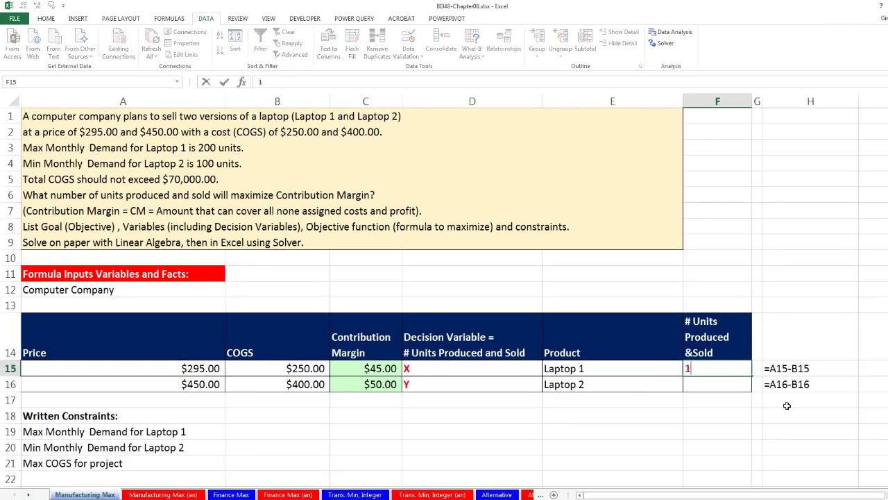
pyautogui.write('1')
pyautogui.press('Return')
pyautogui.write('1')
pyautogui.press('Return')
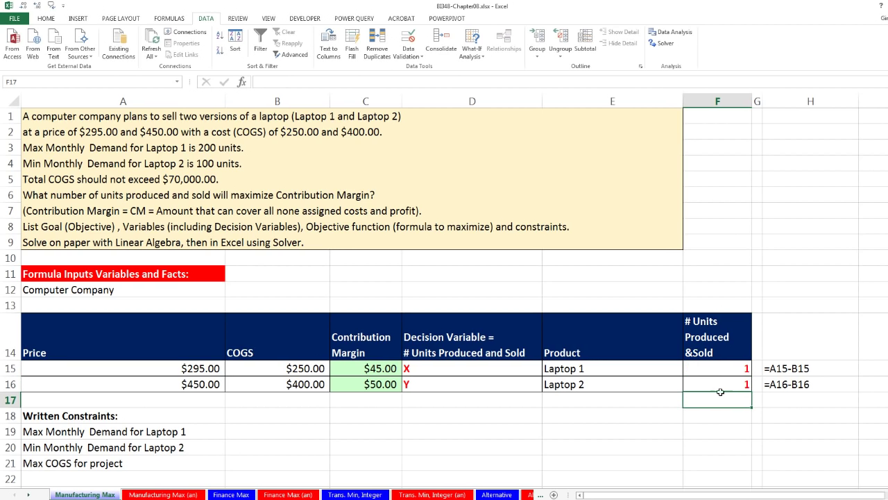
pyautogui.moveTo(713, 366); pyautogui.dragTo(716, 385)
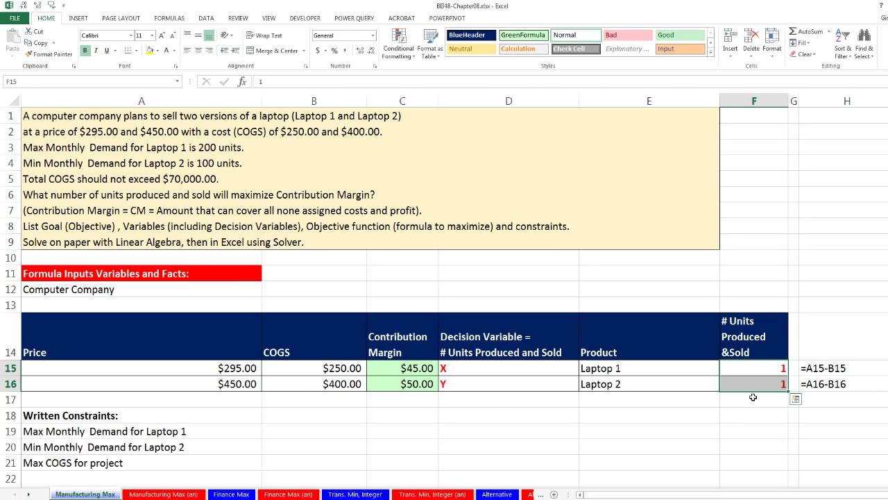
# Fill in the written constraints: 200 maximum demand for Laptop 1, 100 minimum demand for Laptop 2, and 70000 maximum COGS.
pyautogui.click(288, 433)
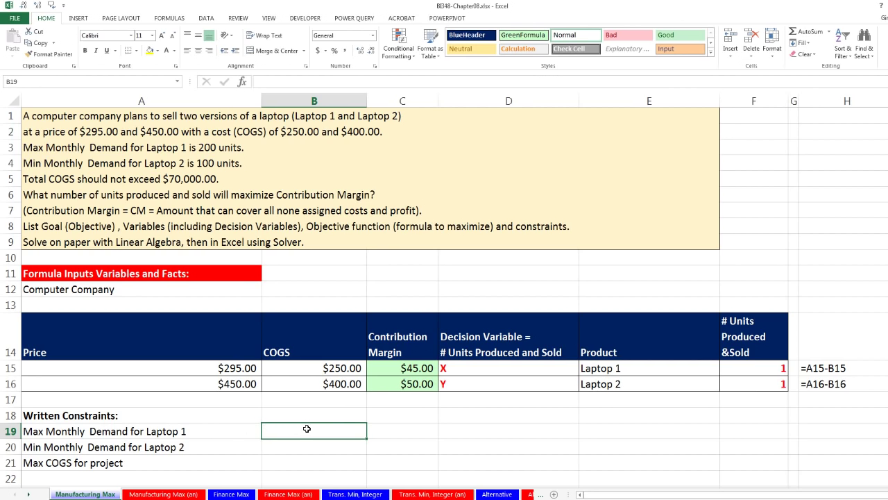
pyautogui.write('200')
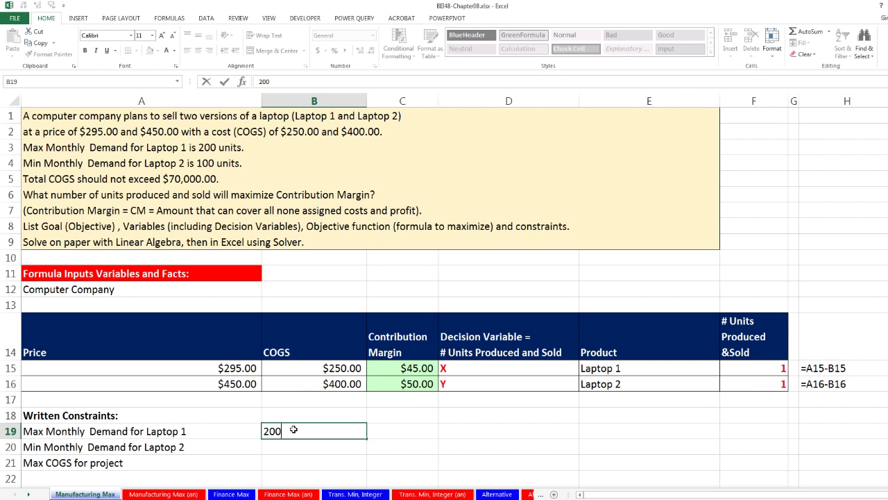
pyautogui.press('Return')
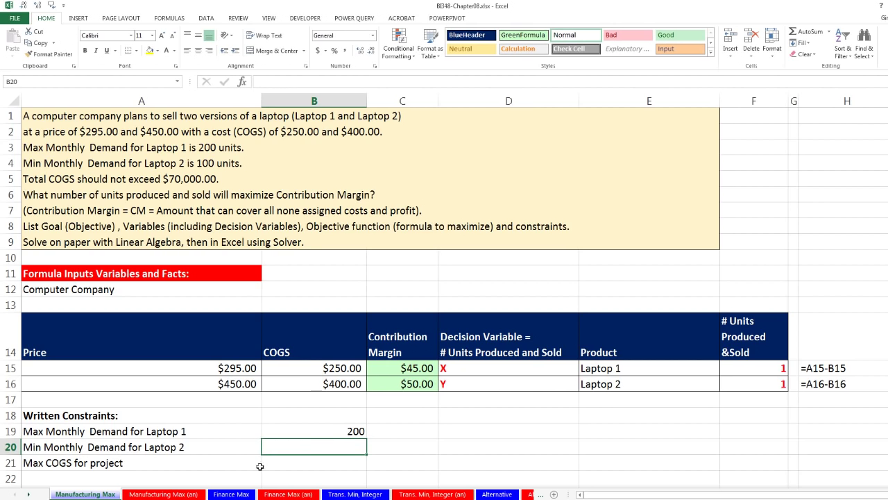
pyautogui.write('100')
pyautogui.press('Return')
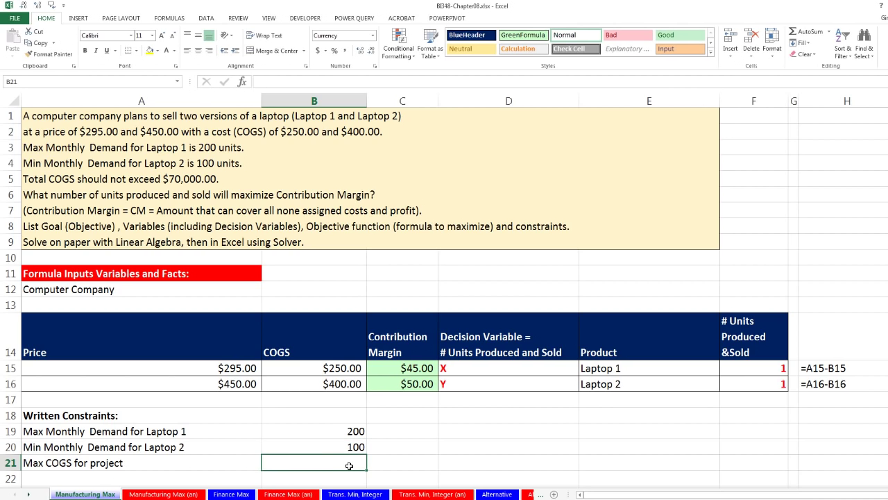
pyautogui.write('70000')
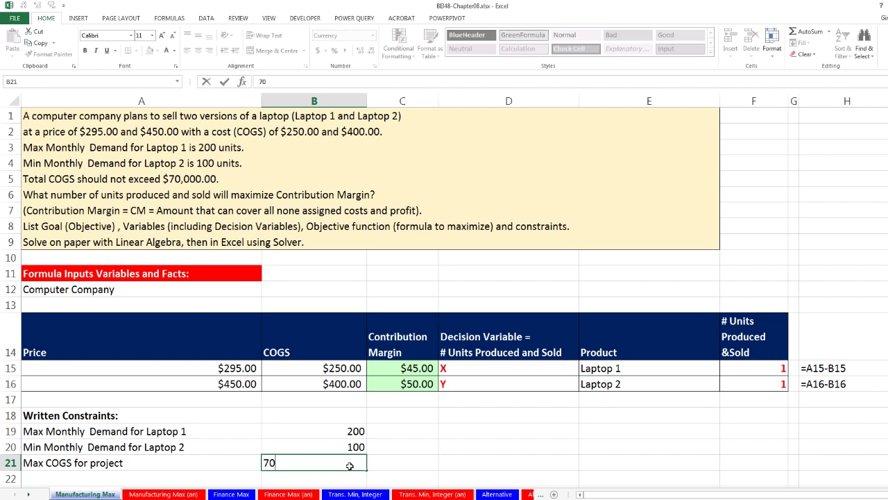
pyautogui.hotkey('ctrl', 'Return')
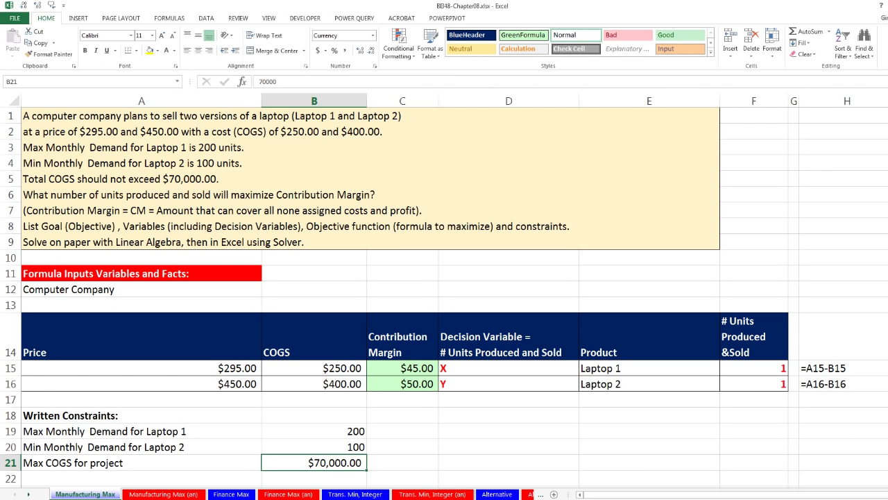
# Calculate total contribution margin in C27 with =SUMPRODUCT(C15:C16,F15:F16), multiplying unit margins by units produced and sold.
pyautogui.keyDown('ctrl'); pyautogui.scroll(-1, 129, 244); pyautogui.keyUp('ctrl')
pyautogui.scroll(-4, 129, 244)
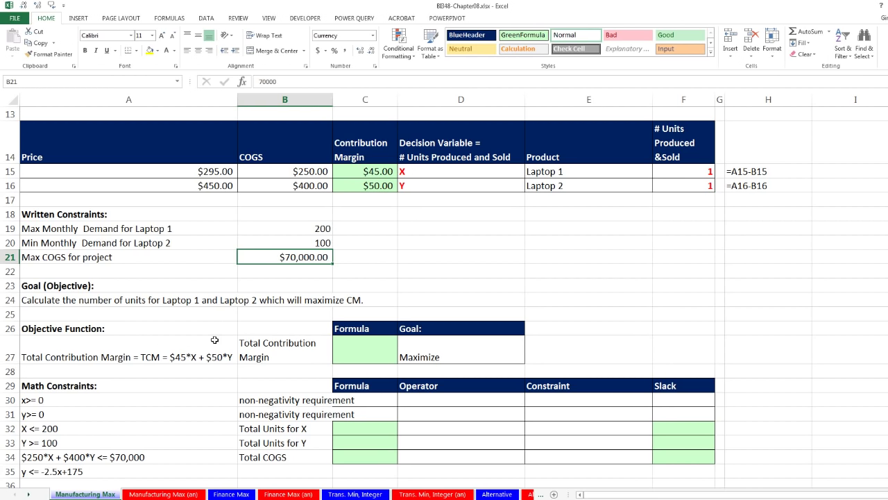
pyautogui.click(359, 353)
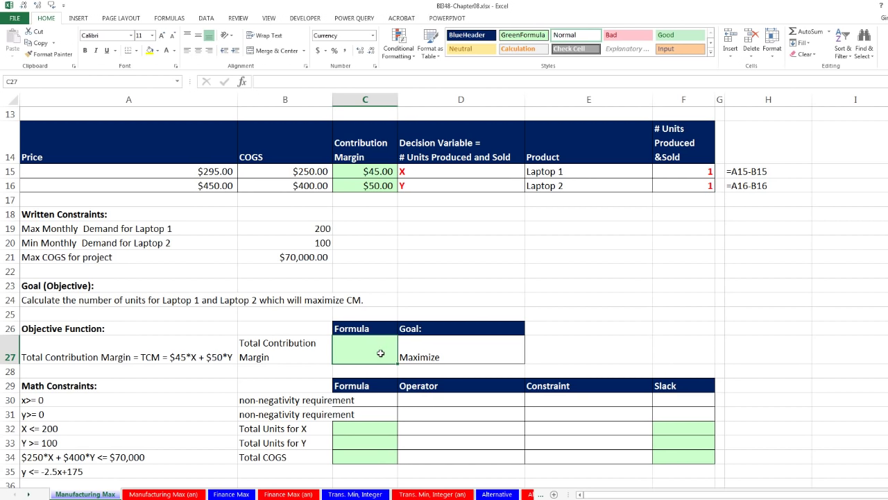
pyautogui.moveTo(374, 172); pyautogui.dragTo(377, 186)
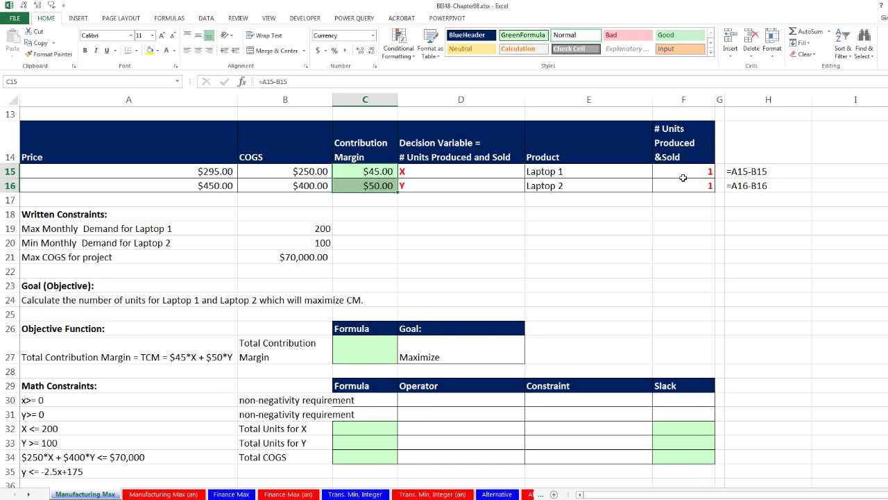
pyautogui.moveTo(684, 172); pyautogui.dragTo(686, 185)
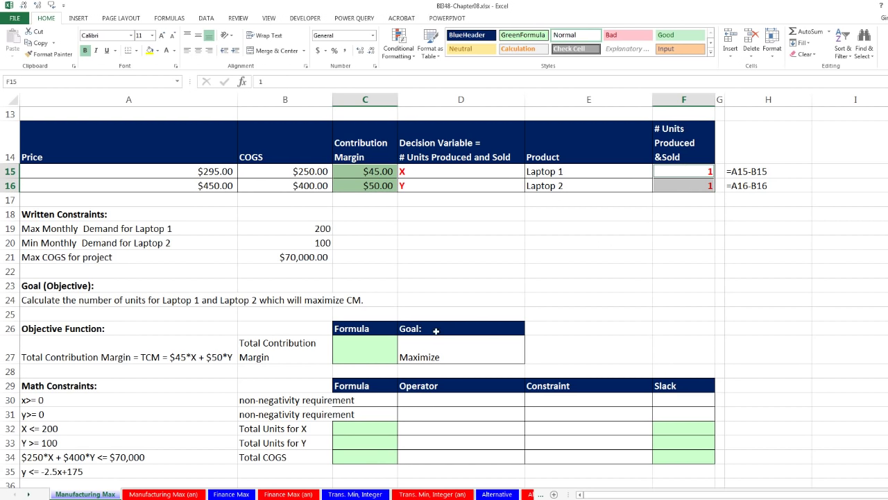
pyautogui.click(372, 355)
pyautogui.write('=sum')
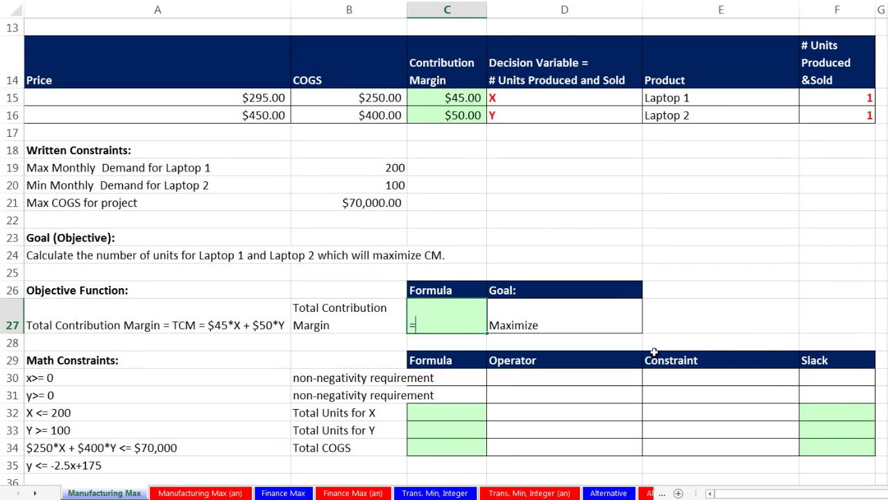
pyautogui.press('Tab')
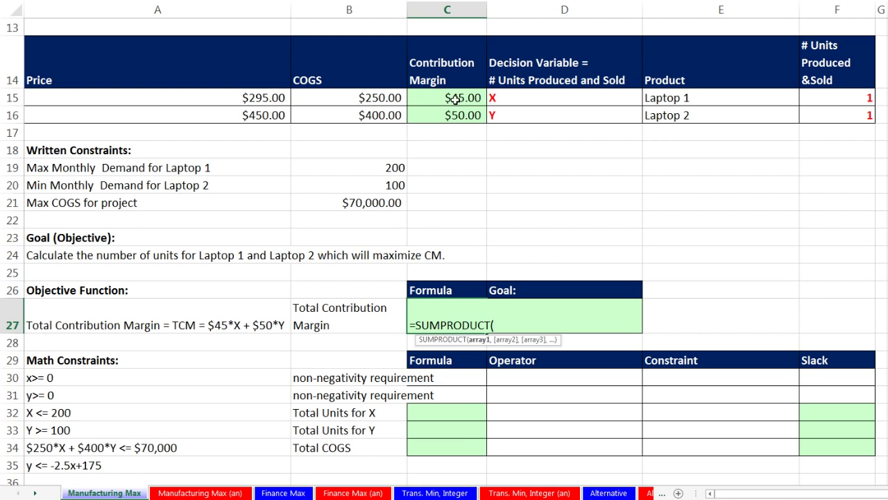
pyautogui.moveTo(454, 99); pyautogui.dragTo(458, 116)
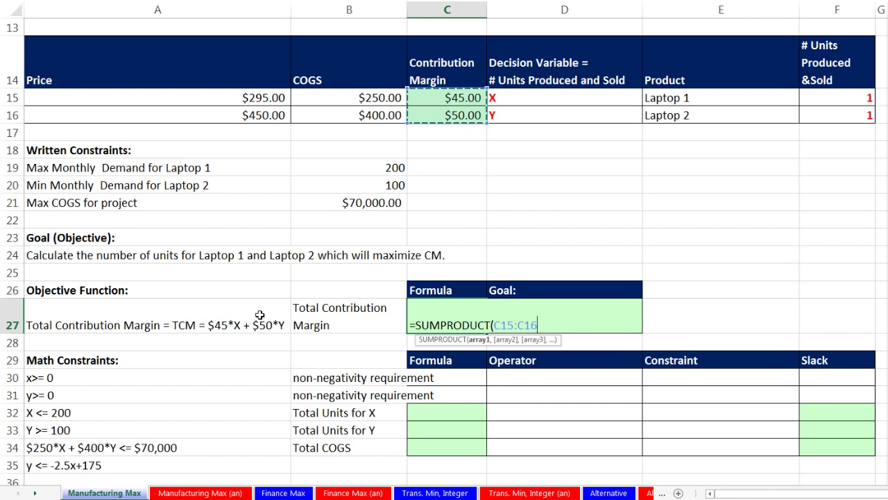
pyautogui.write(',')
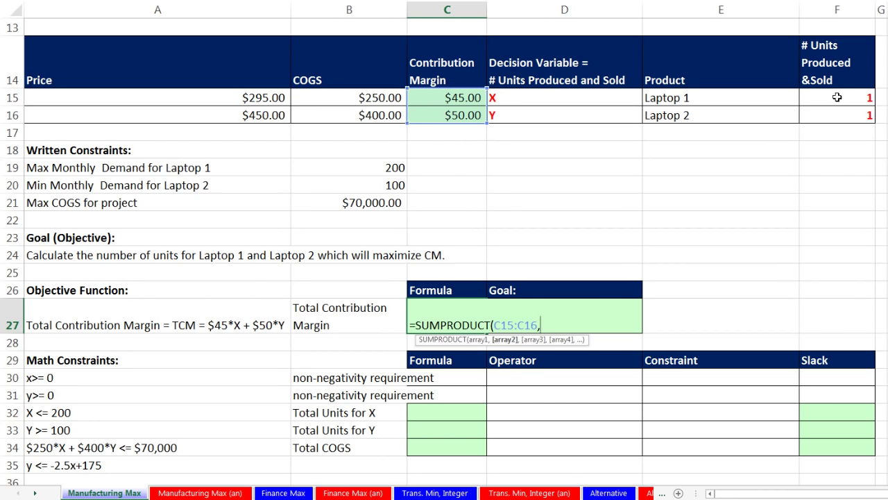
pyautogui.moveTo(838, 97); pyautogui.dragTo(837, 116)
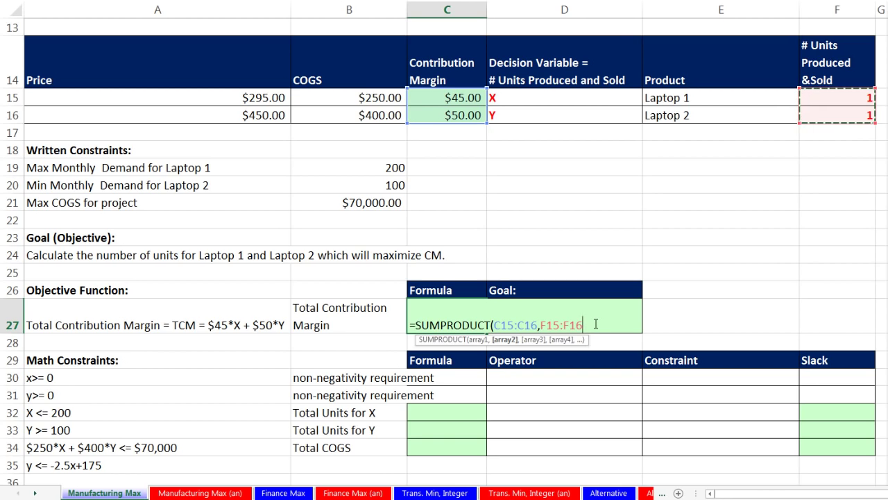
pyautogui.write(')')
pyautogui.press('Return')
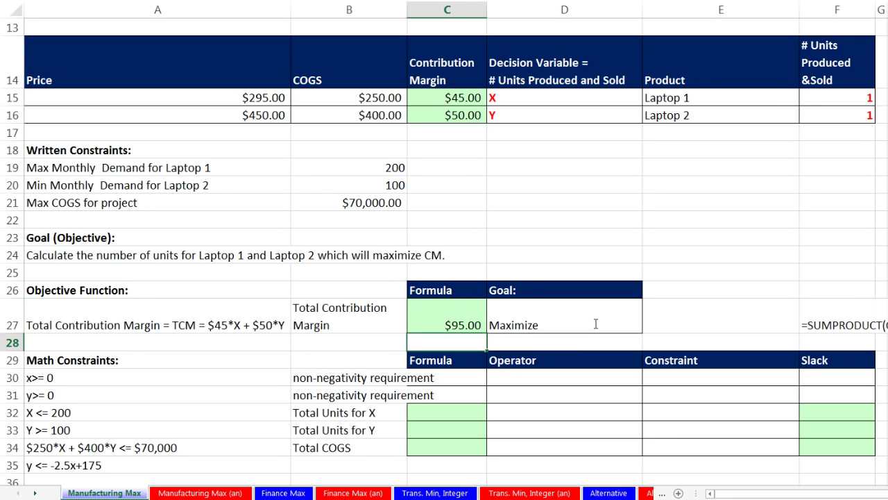
# Examine the Maximize goal and the Formula, Operator and Constraint cells for the X, Y and COGS constraints.
pyautogui.click(595, 324)
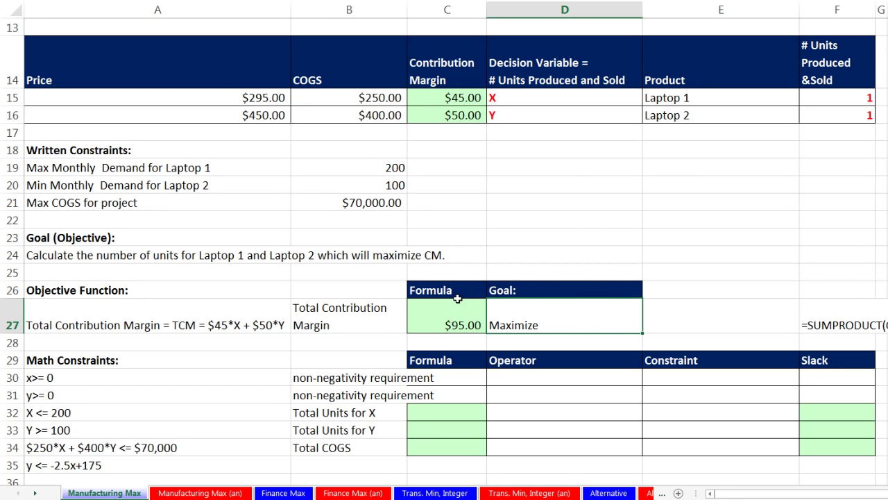
pyautogui.click(447, 414)
pyautogui.click(450, 426)
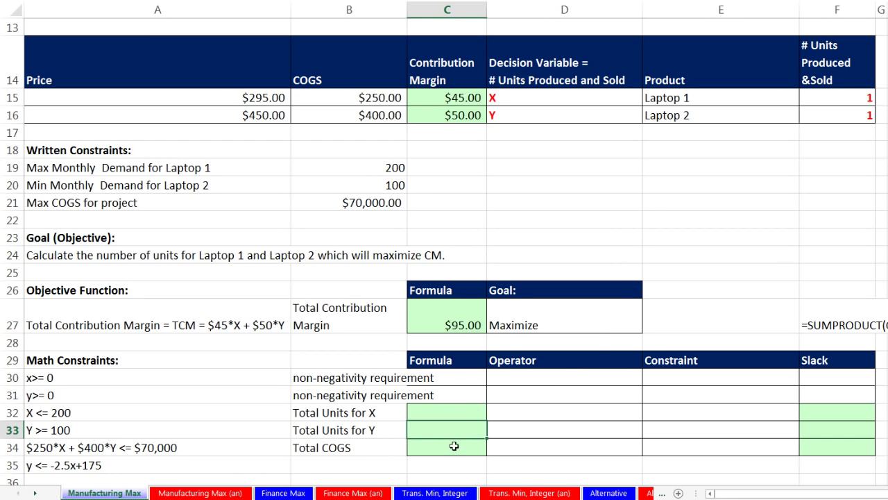
pyautogui.click(455, 448)
pyautogui.moveTo(521, 414); pyautogui.dragTo(531, 445)
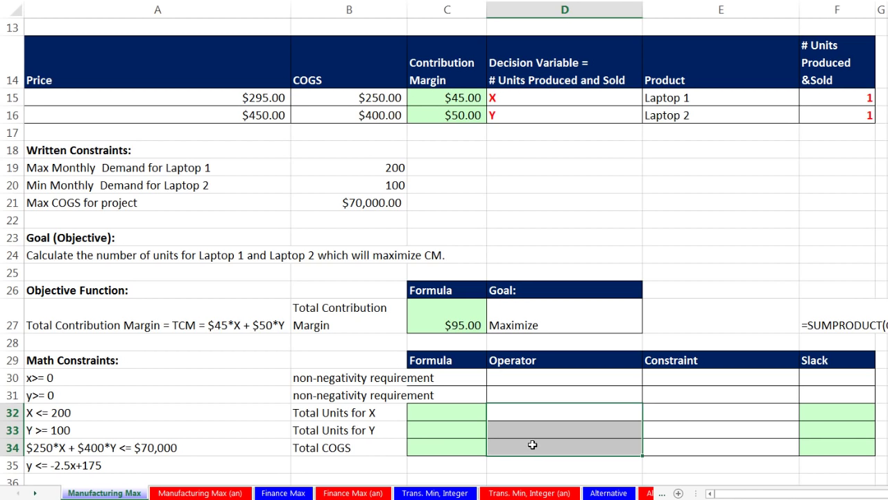
pyautogui.moveTo(671, 413); pyautogui.dragTo(676, 447)
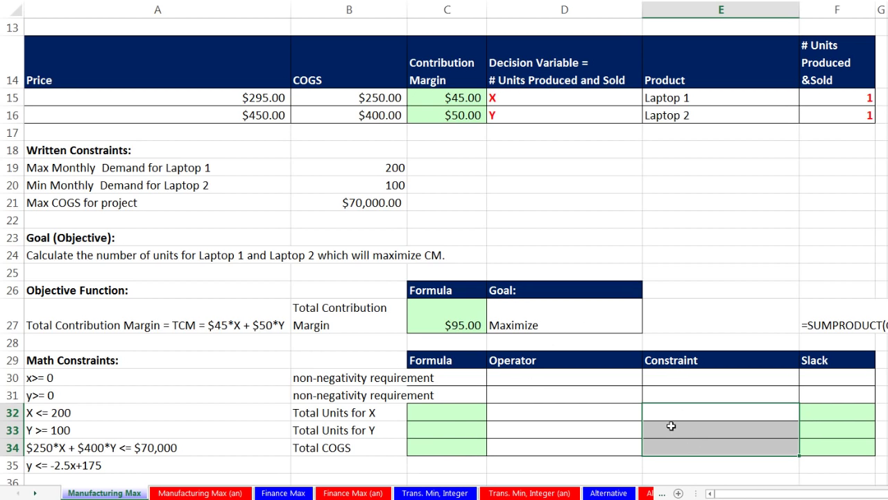
# Review the math constraints listed in column A, including the non-negativity requirements, against decision variable X.
pyautogui.click(136, 364)
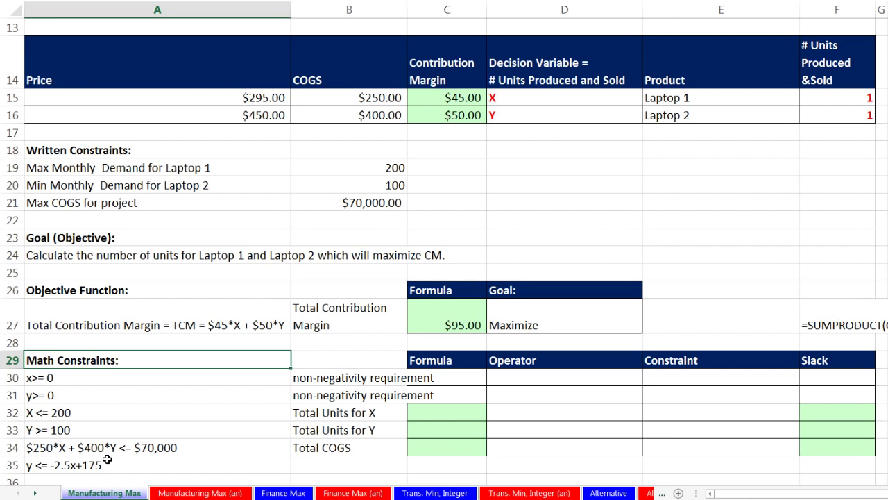
pyautogui.click(89, 380)
pyautogui.click(90, 398)
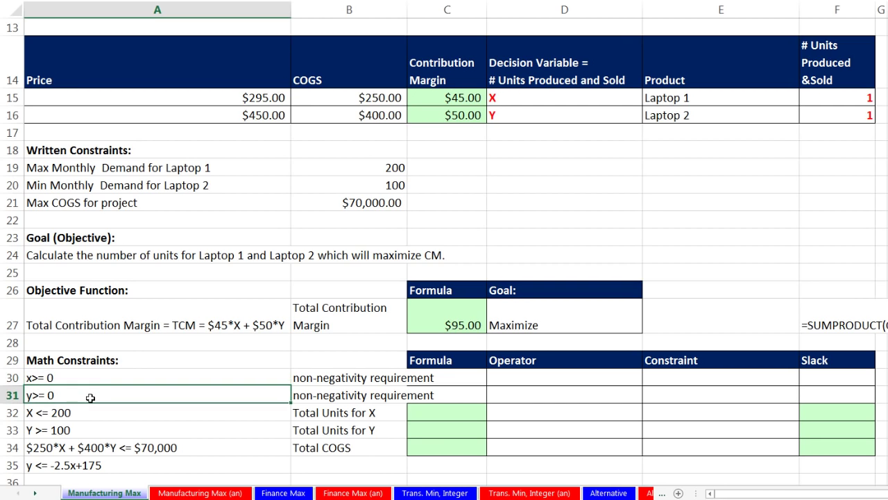
pyautogui.click(165, 375)
pyautogui.click(169, 393)
pyautogui.moveTo(176, 373); pyautogui.dragTo(435, 397)
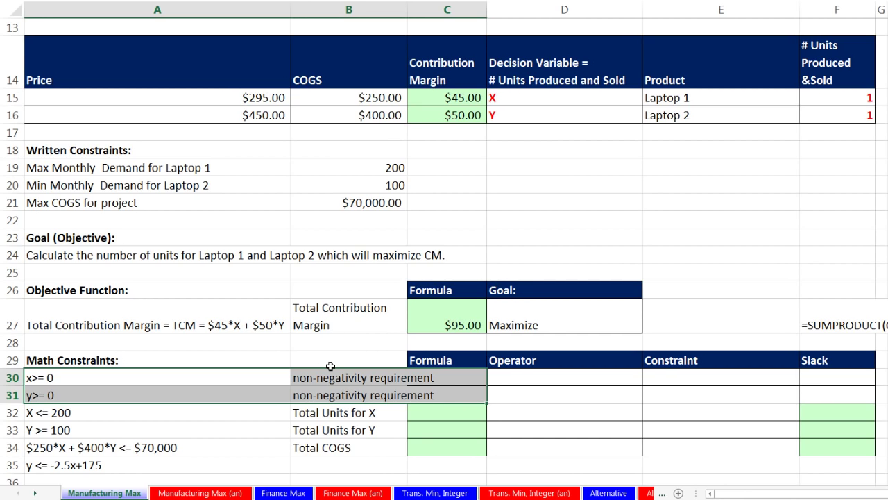
pyautogui.click(145, 423)
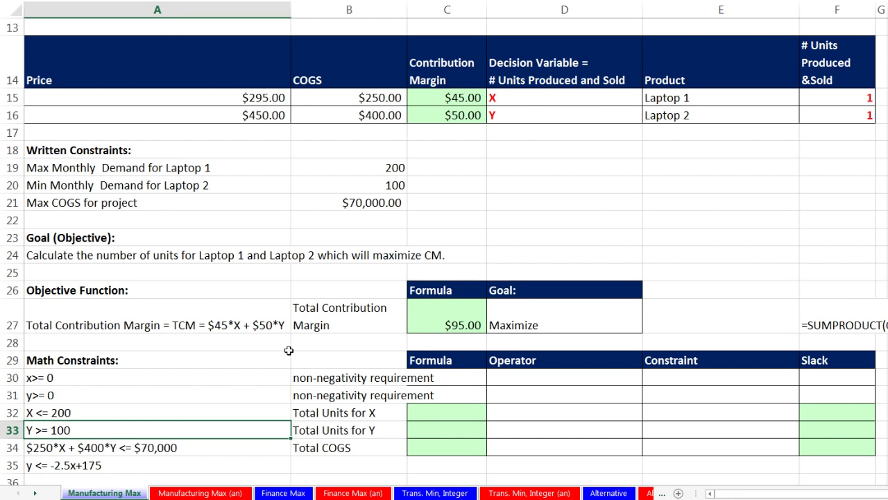
pyautogui.click(551, 99)
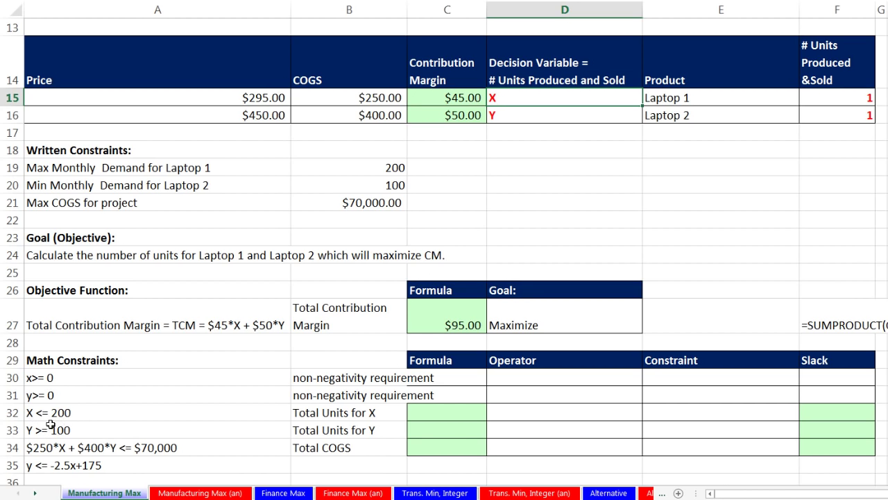
# Build the Total Units for X constraint in row 32 with =F15, the operator <= and the limit =B19.
pyautogui.click(420, 415)
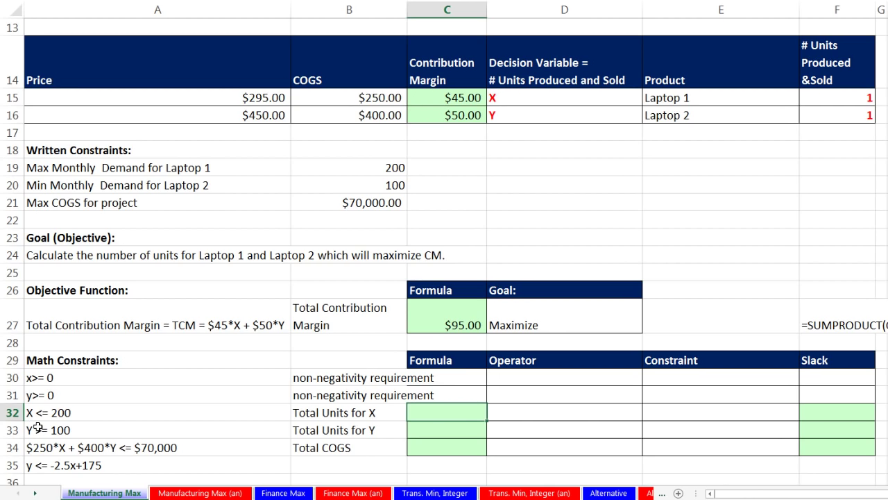
pyautogui.write('=')
pyautogui.click(829, 103)
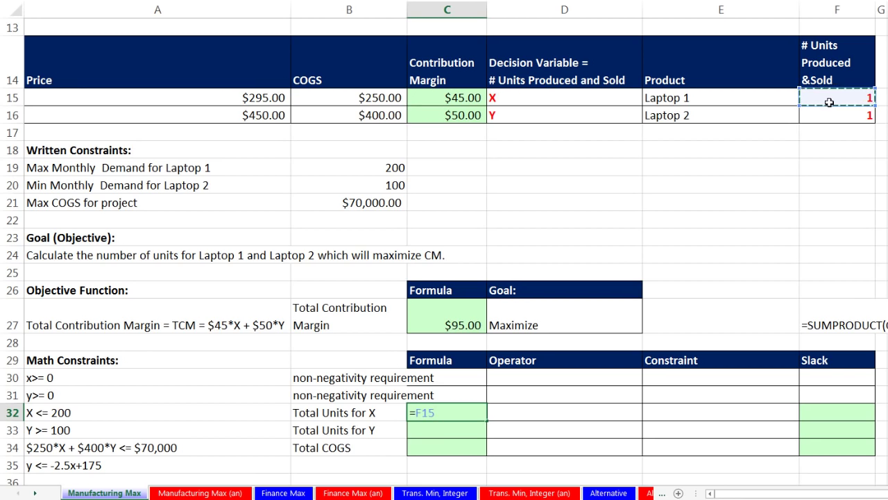
pyautogui.press('Tab')
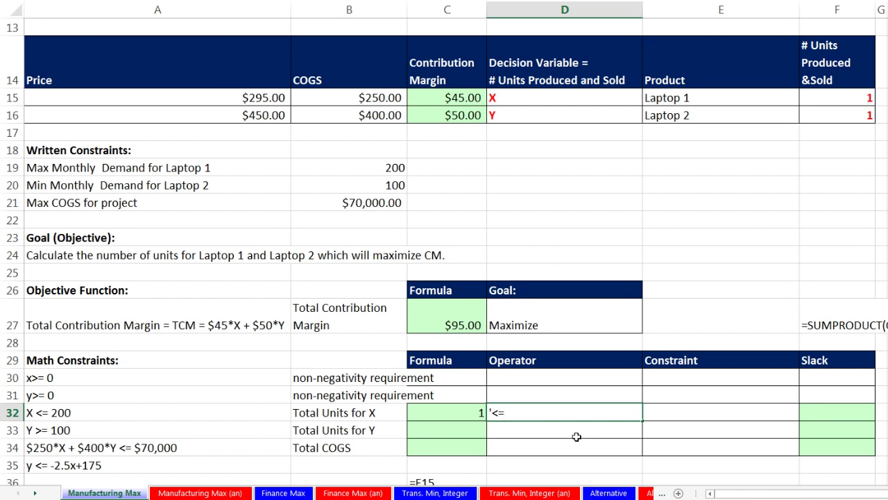
pyautogui.press('Tab')
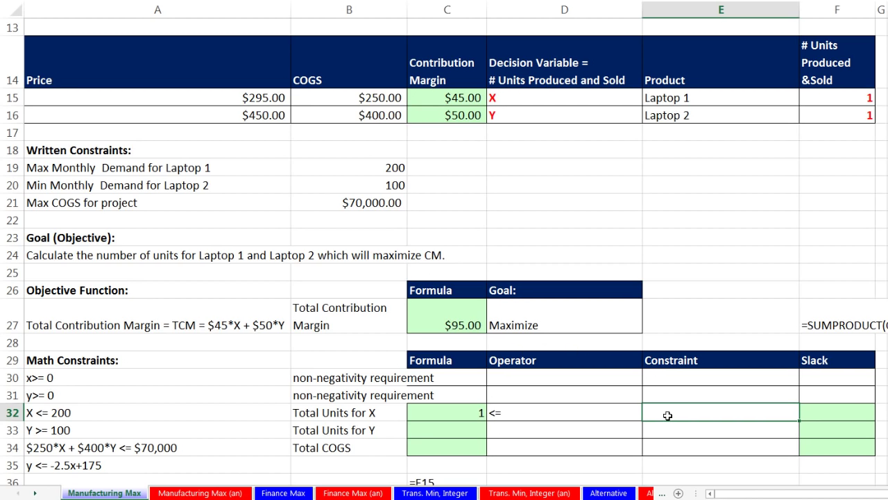
pyautogui.write('=')
pyautogui.click(392, 170)
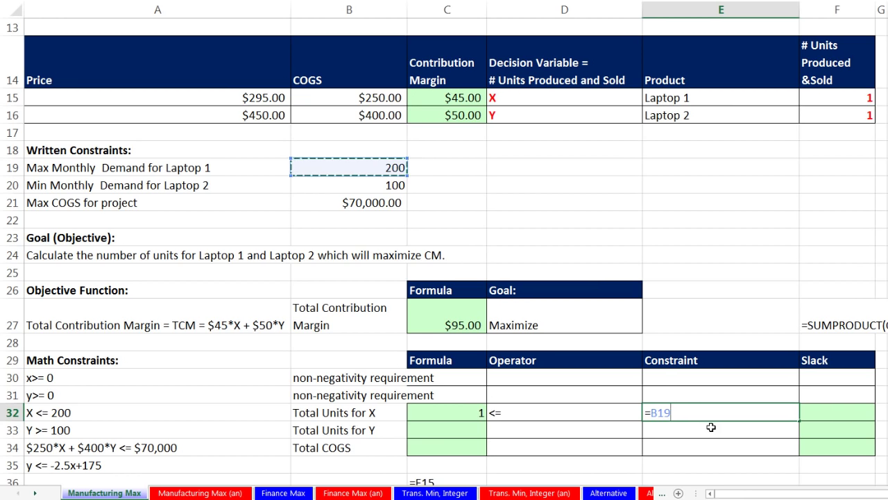
pyautogui.press('Return')
# Build the Total Units for Y constraint in row 33 with =F16, the operator >= and the limit =B20.
pyautogui.press('Left')
pyautogui.press('Left')
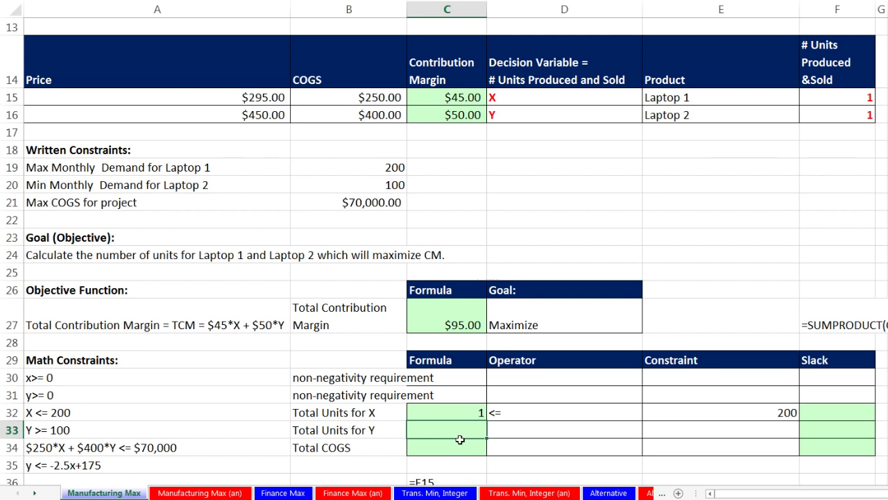
pyautogui.write('=')
pyautogui.click(857, 115)
pyautogui.press('Tab')
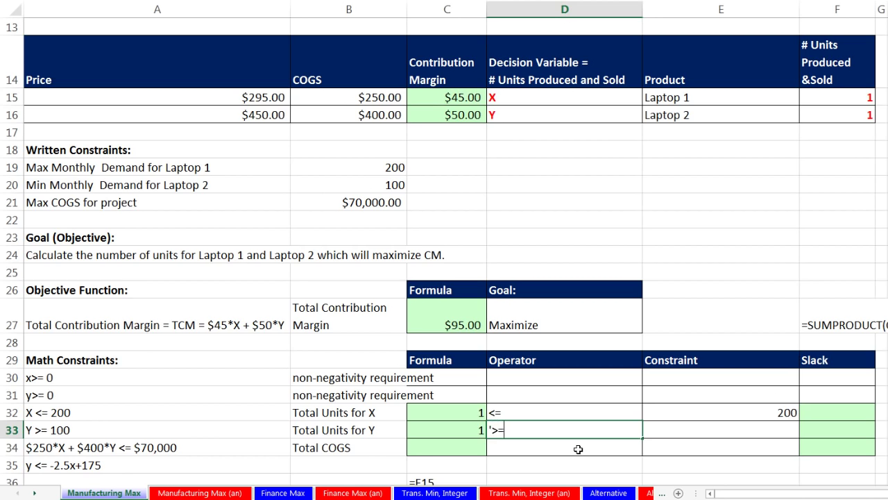
pyautogui.press('Tab')
pyautogui.write('=')
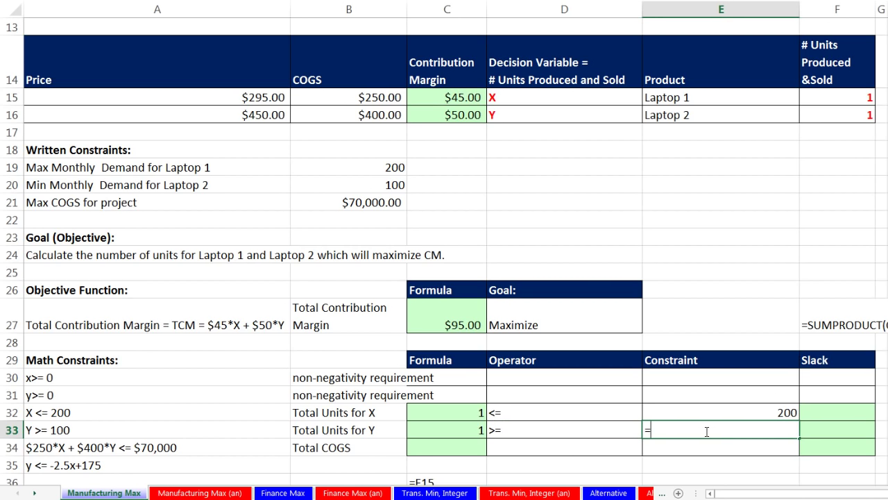
pyautogui.click(366, 185)
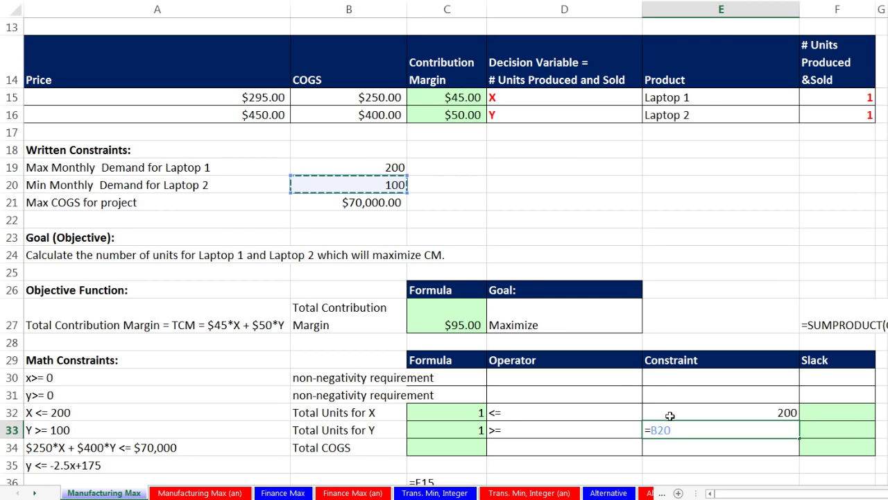
pyautogui.press('Return')
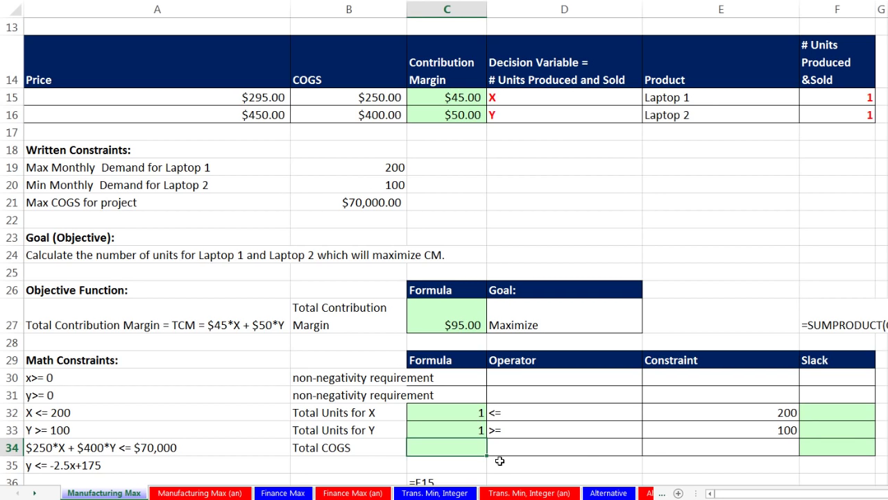
# Calculate Total COGS in C34 with =-SUMPRODUCT(B15:B16,F15:F16).
pyautogui.write('=-sump')
pyautogui.press('Tab')
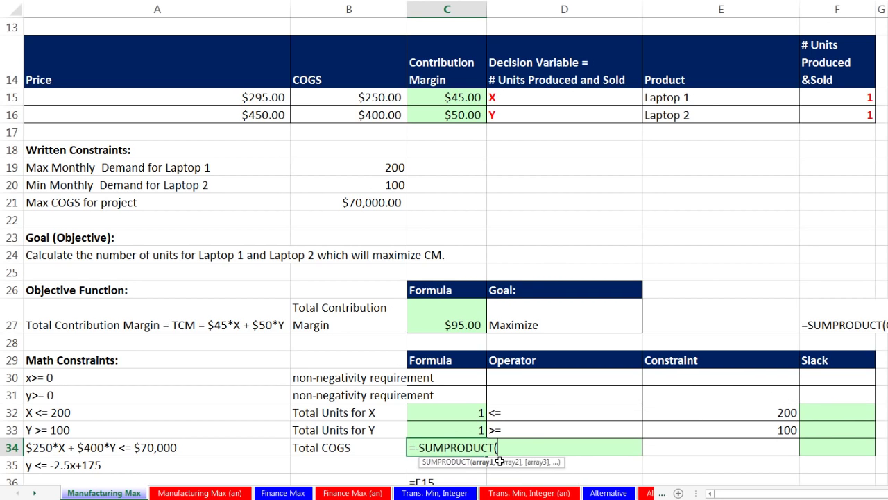
pyautogui.moveTo(329, 94); pyautogui.dragTo(335, 119)
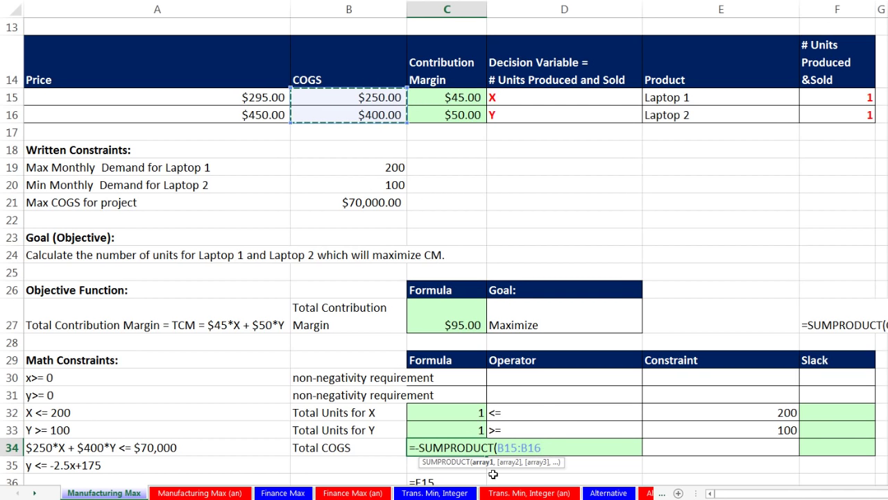
pyautogui.write(',')
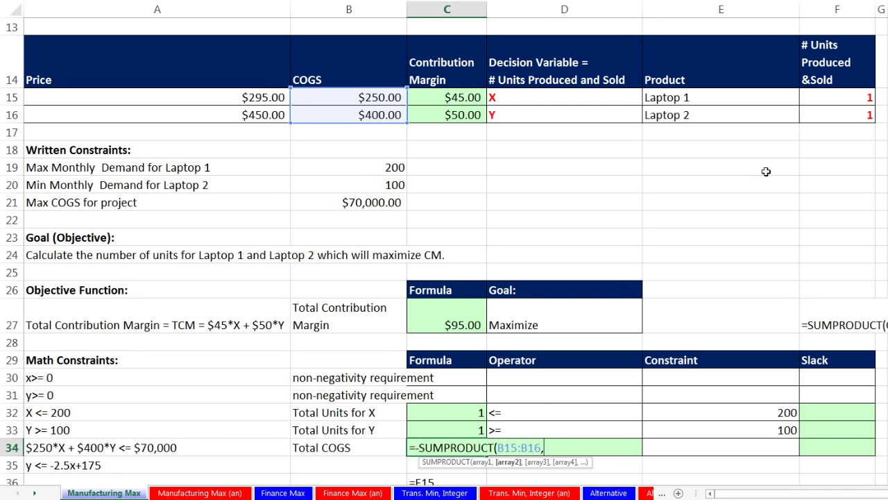
pyautogui.moveTo(815, 93); pyautogui.dragTo(821, 112)
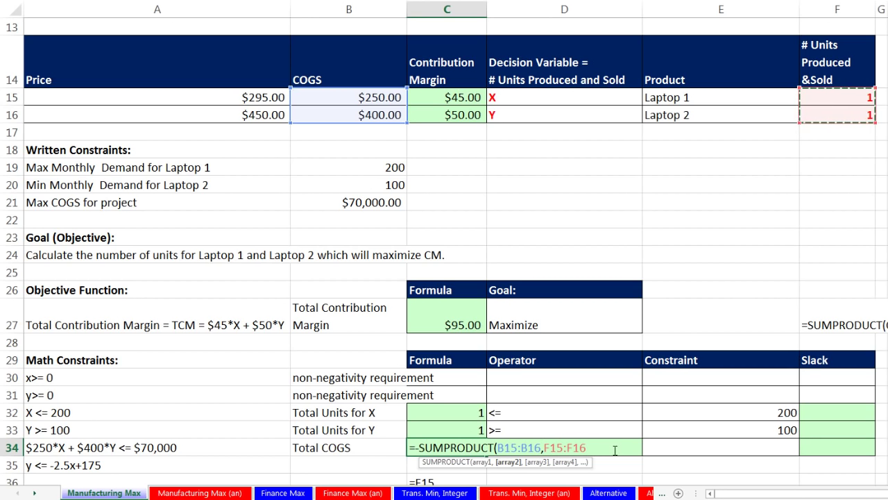
pyautogui.write(')')
pyautogui.hotkey('ctrl', 'Return')
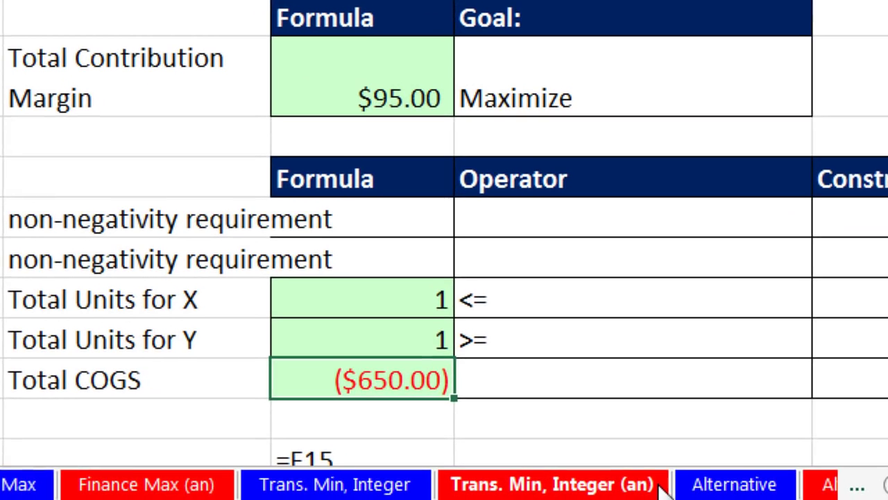
# Remove the minus sign from the Total COGS formula in C34 so it reads =SUMPRODUCT(B15:B16,F15:F16).
pyautogui.press('F2')
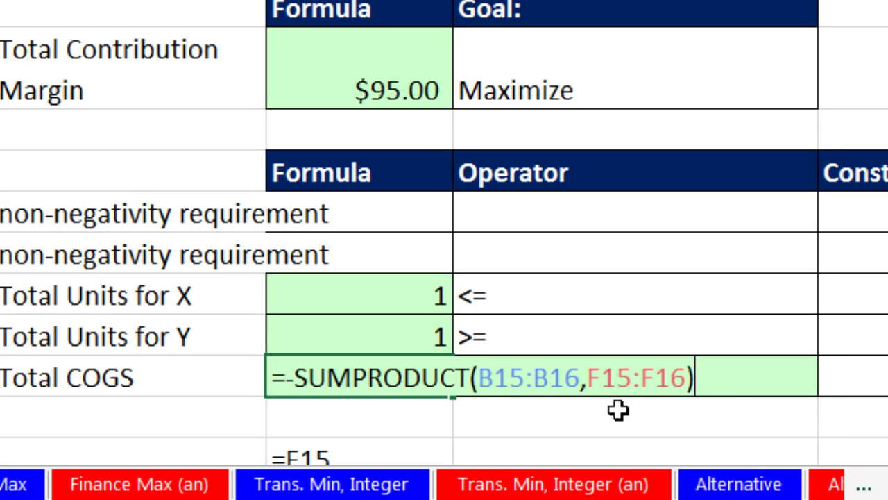
pyautogui.click(295, 380)
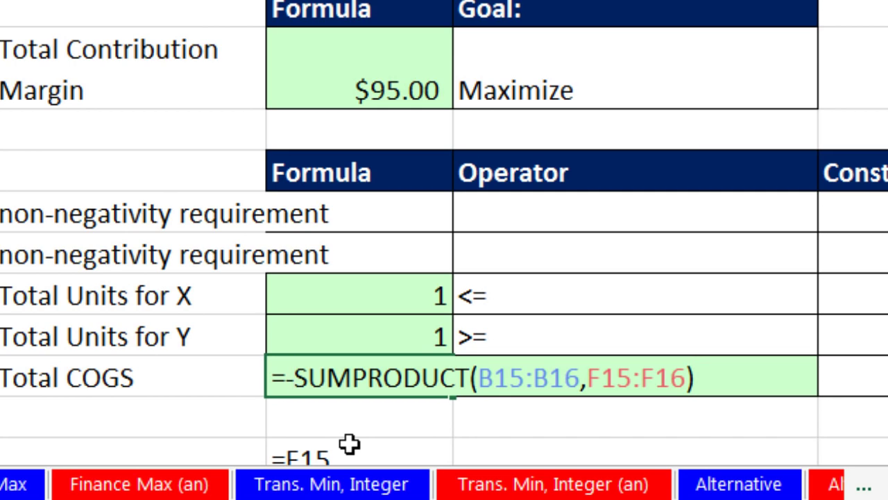
pyautogui.press('BackSpace')
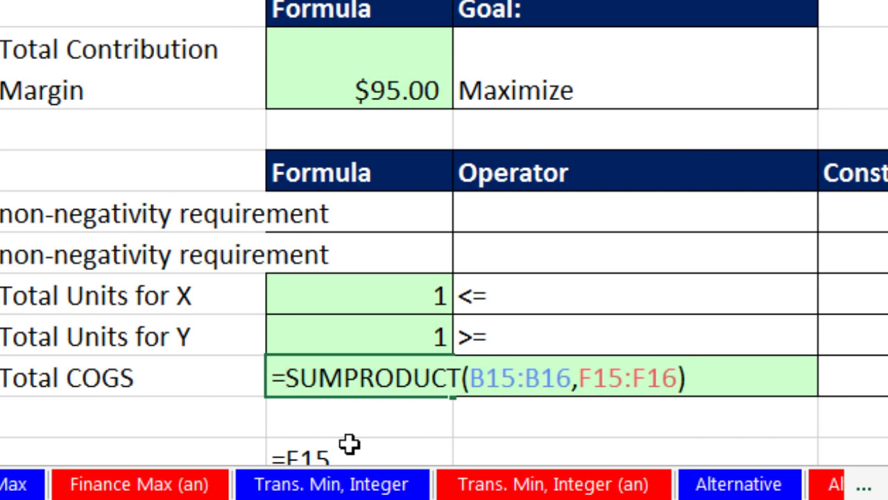
pyautogui.hotkey('ctrl', 'Return')
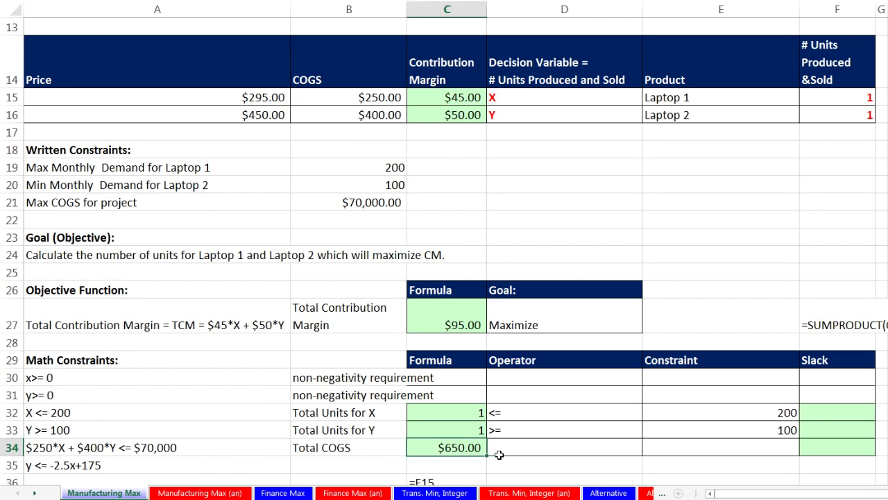
# Complete the Total COGS constraint in row 34 with the operator <= and the limit =B21.
pyautogui.click(484, 389)
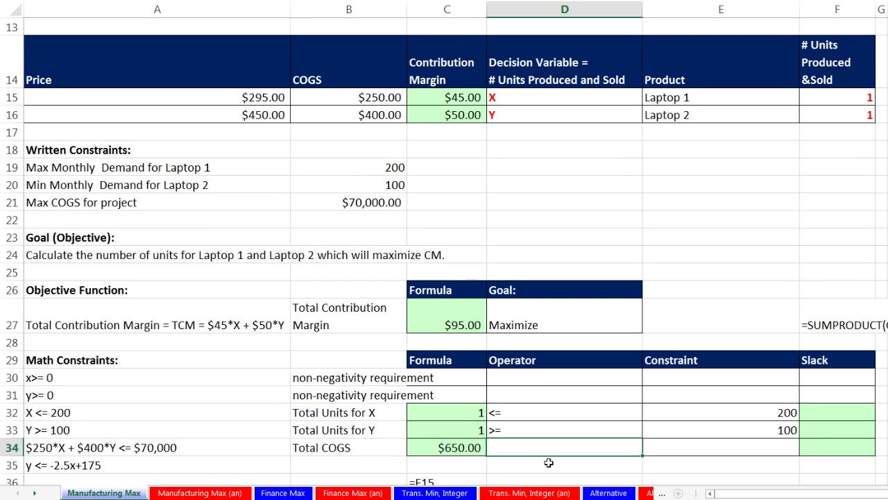
pyautogui.press('Tab')
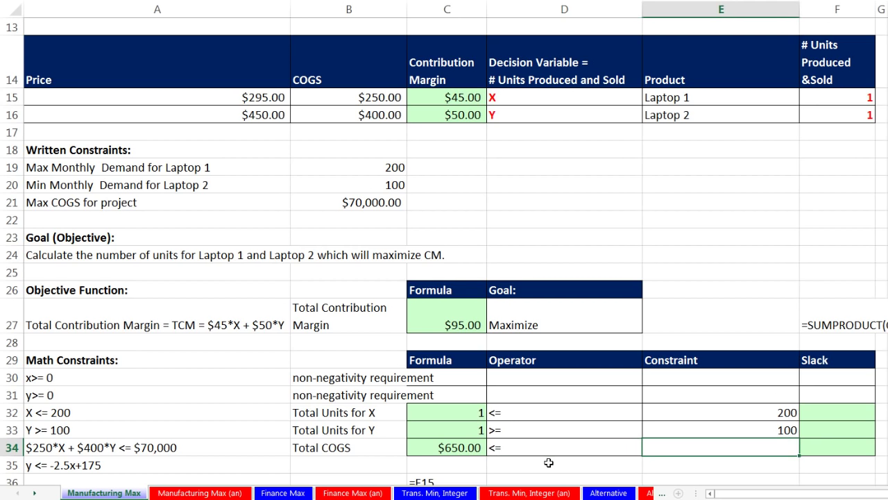
pyautogui.write('=')
pyautogui.click(362, 202)
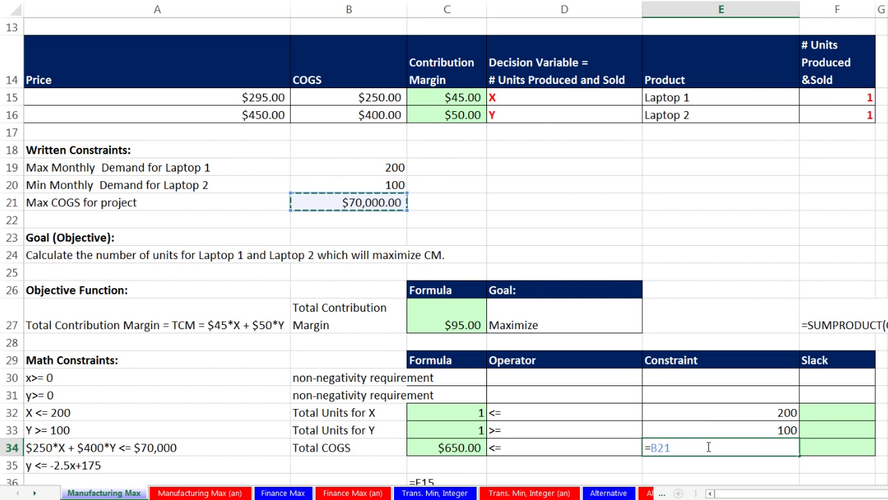
pyautogui.press('Return')
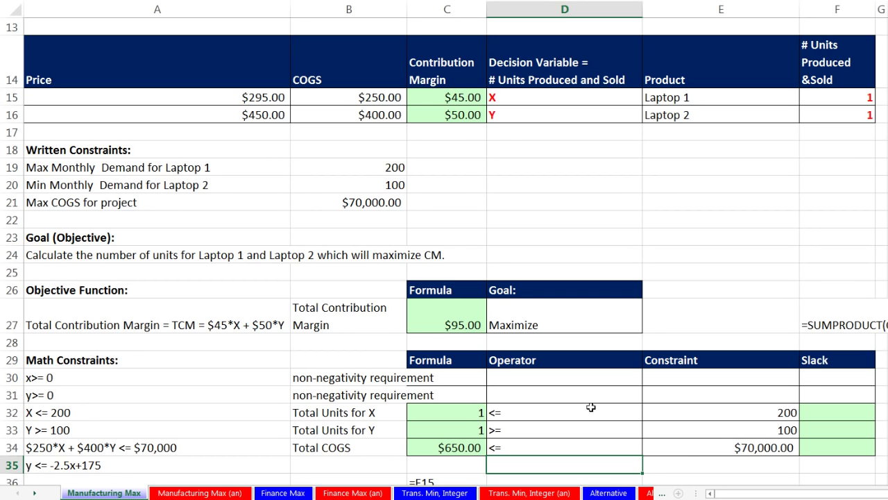
# Select the objective cell C27 and check in Excel's add-in manager that the Solver Add-in is enabled.
pyautogui.click(462, 328)
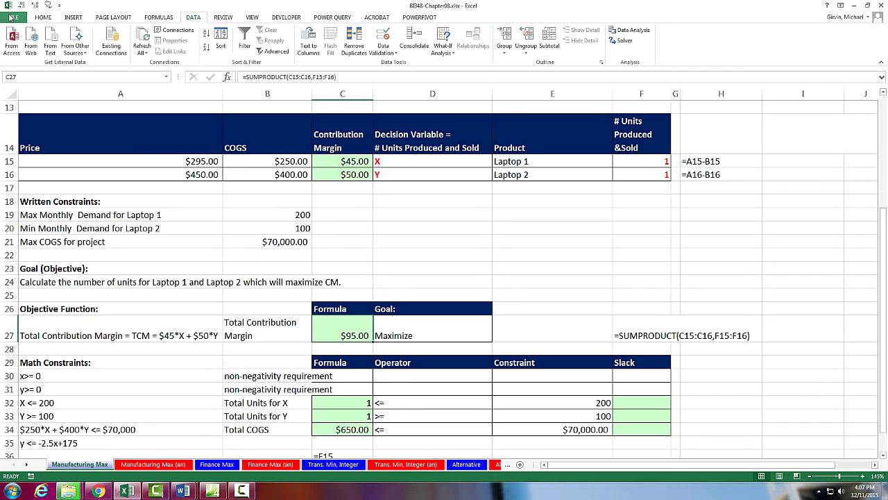
pyautogui.click(14, 16)
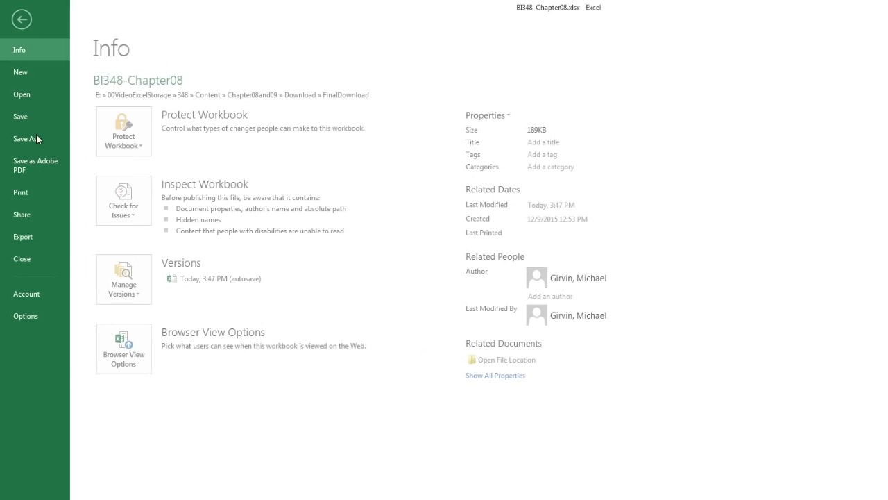
pyautogui.click(41, 318)
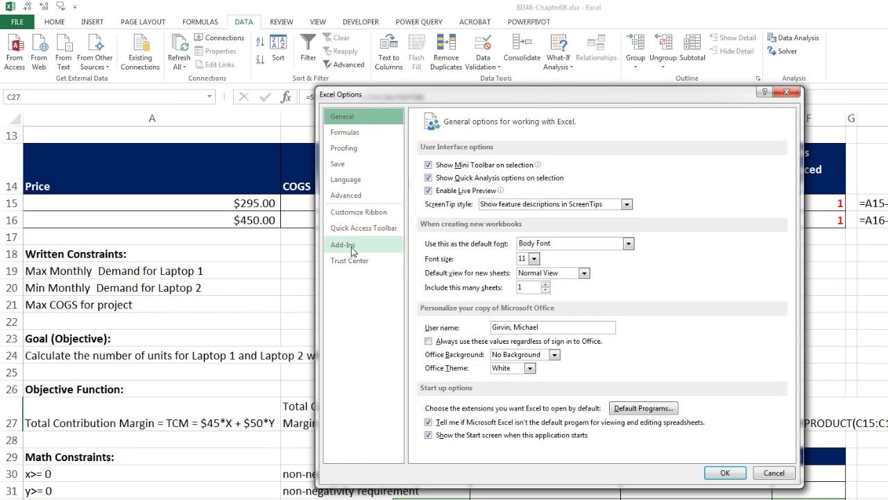
pyautogui.click(350, 246)
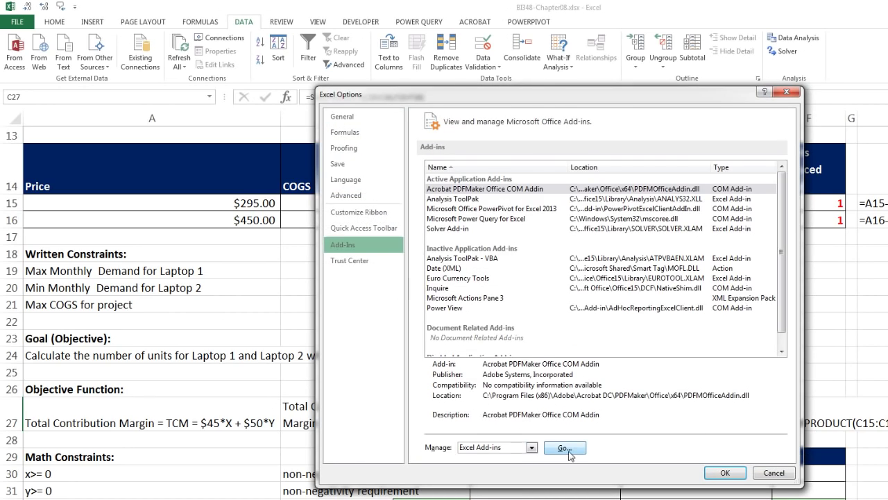
pyautogui.click(565, 448)
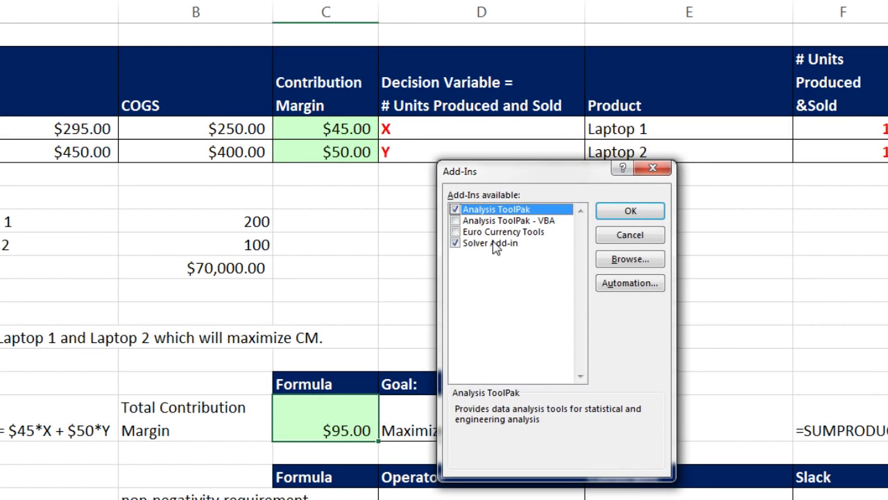
pyautogui.press('Return')
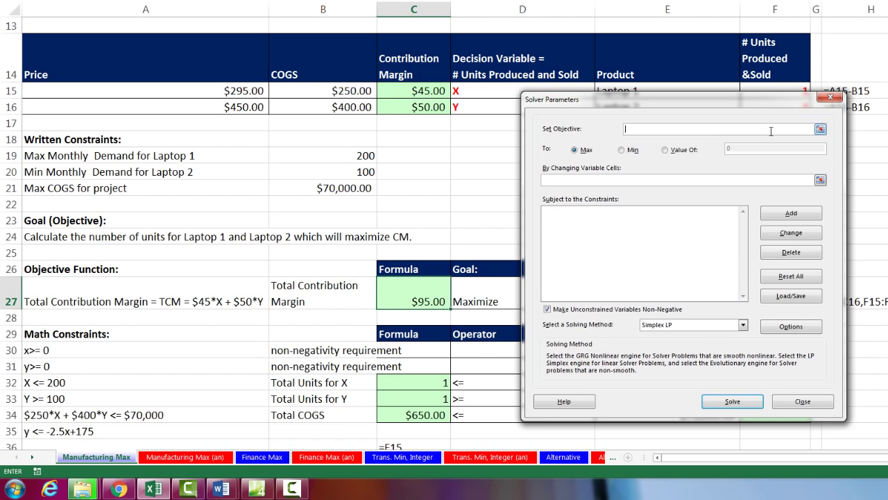
# Set the Solver objective to maximize C27 by changing the variable cells F15:F16.
pyautogui.click(418, 292)
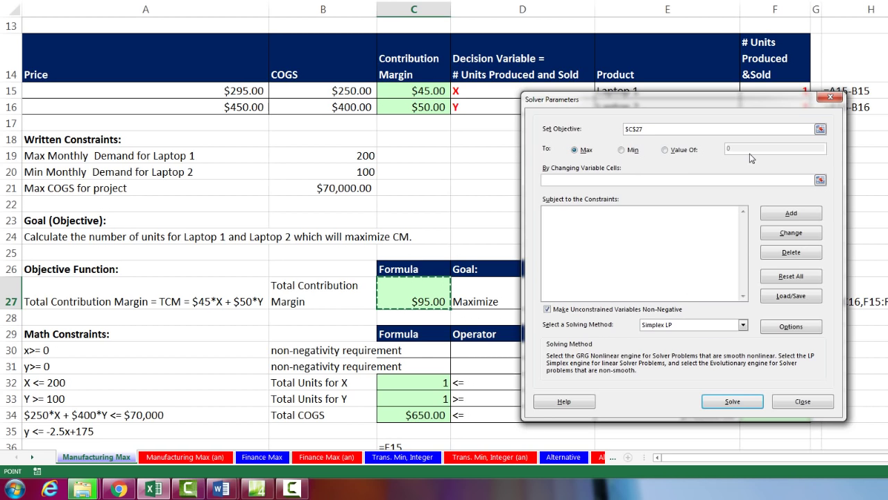
pyautogui.click(562, 182)
pyautogui.moveTo(610, 103); pyautogui.dragTo(644, 136)
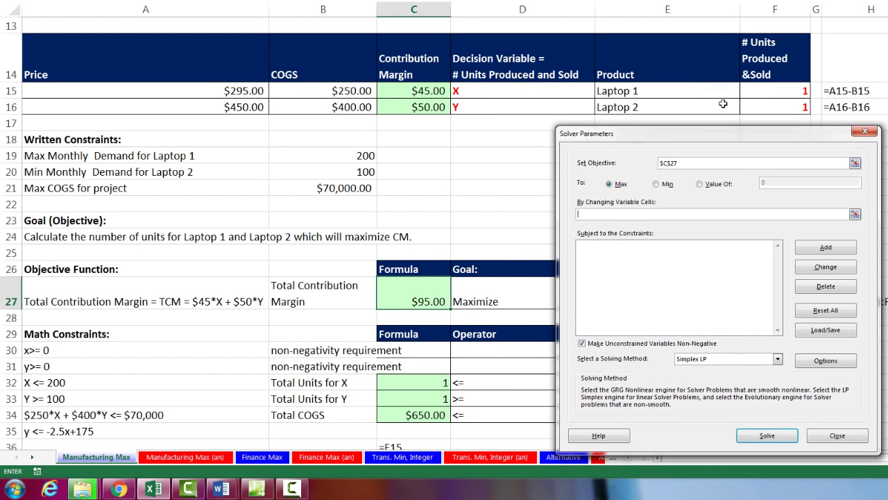
pyautogui.moveTo(757, 91); pyautogui.dragTo(760, 107)
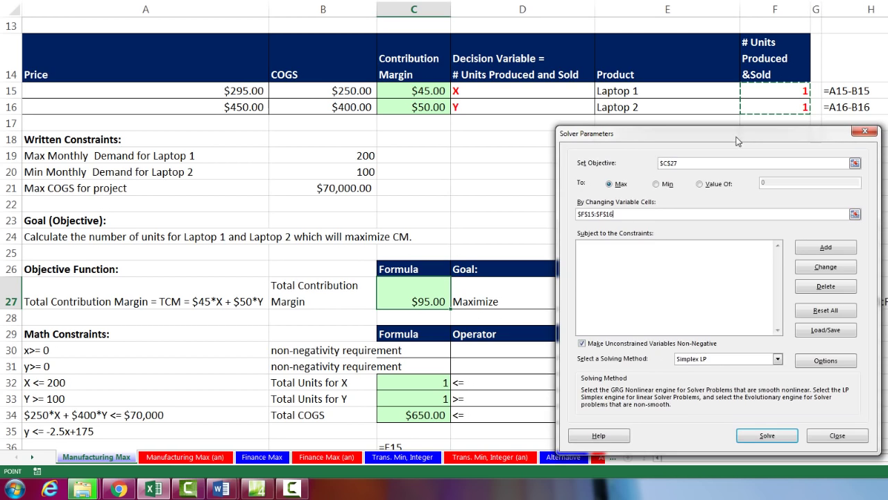
# Try GRG Nonlinear as the solving method and switch back to Simplex LP.
pyautogui.click(778, 359)
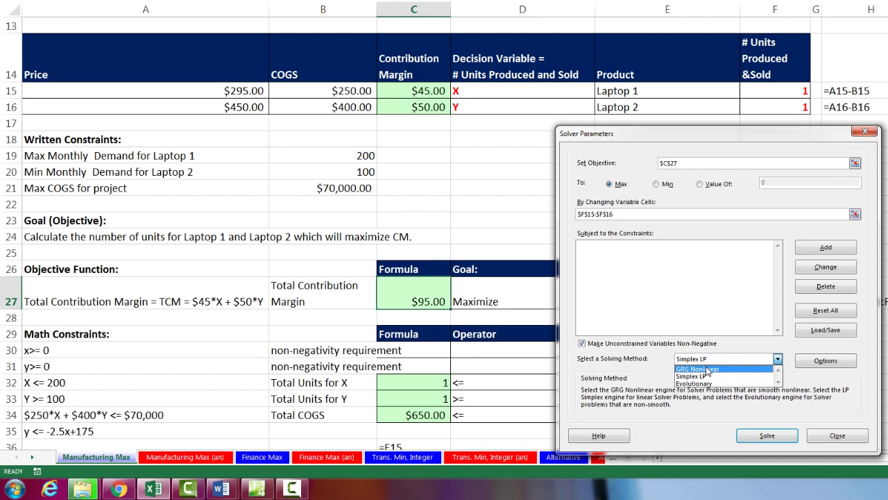
pyautogui.click(708, 371)
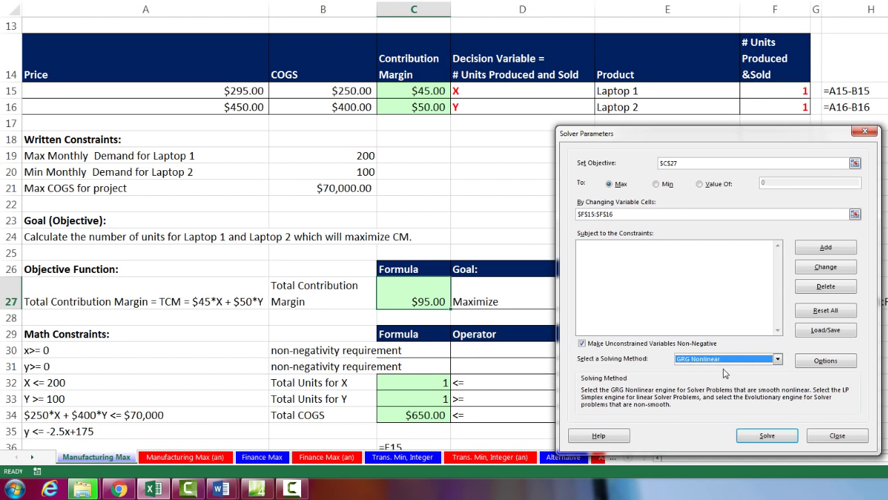
pyautogui.click(778, 360)
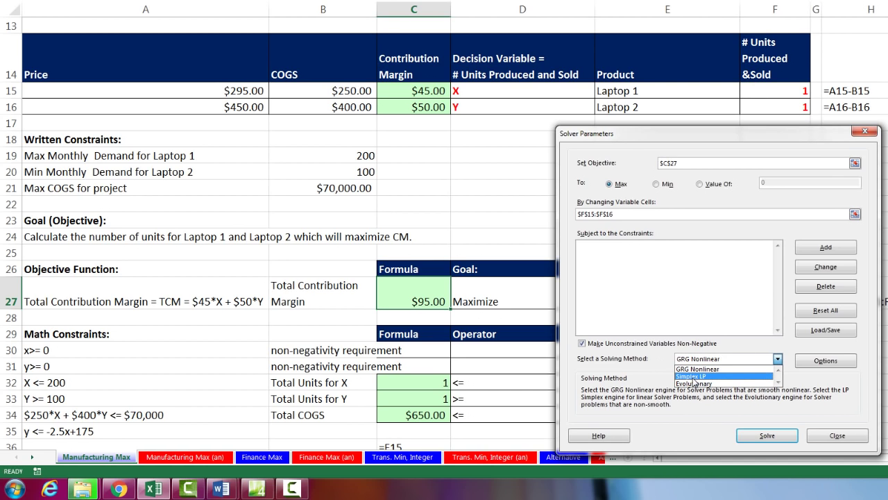
pyautogui.click(693, 377)
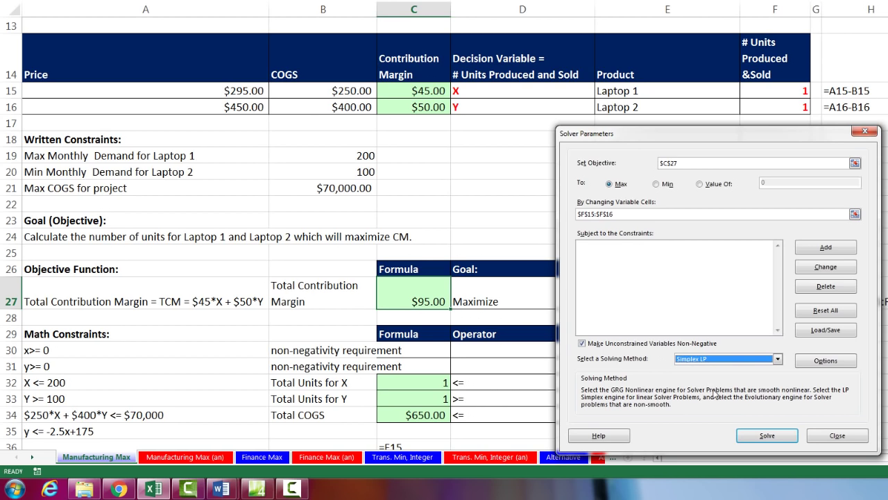
# Add the Solver constraint $C$32 <= $E$32 for the total units of X.
pyautogui.click(826, 248)
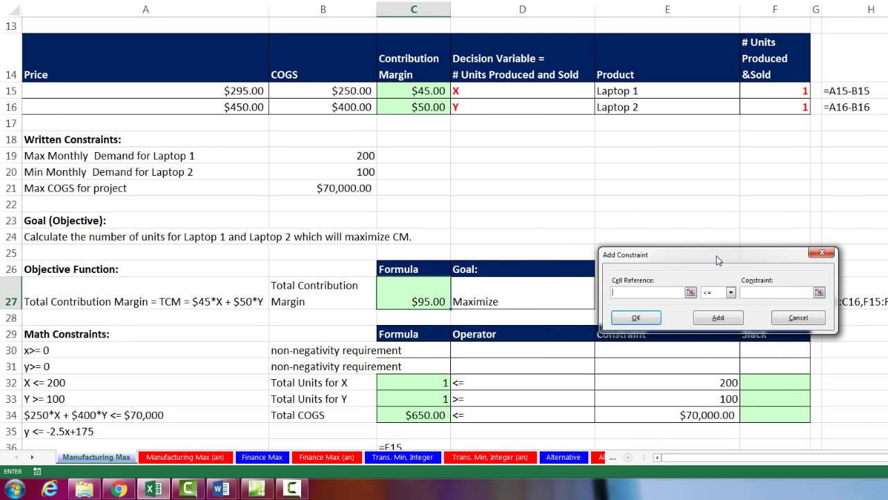
pyautogui.moveTo(706, 261); pyautogui.dragTo(558, 284)
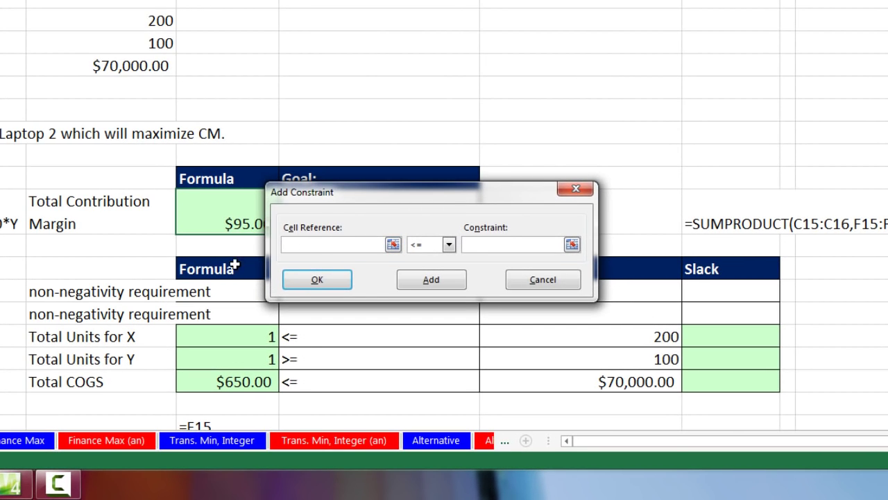
pyautogui.click(211, 338)
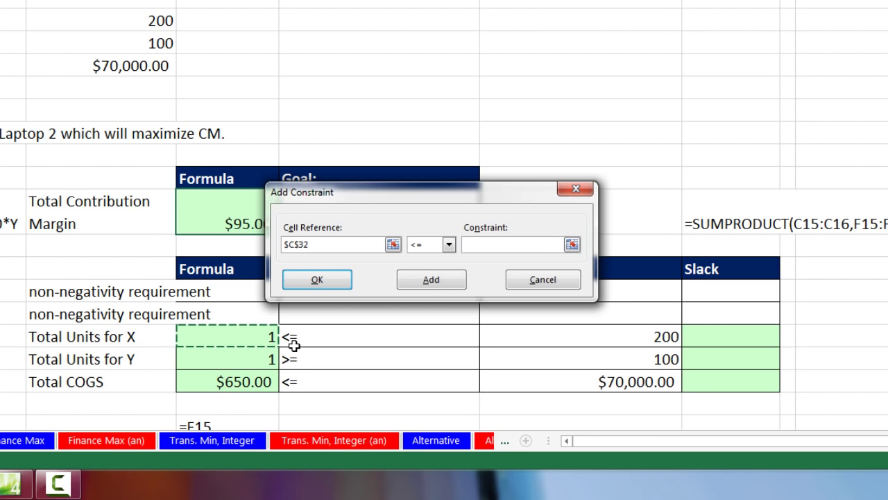
pyautogui.click(482, 245)
pyautogui.click(586, 336)
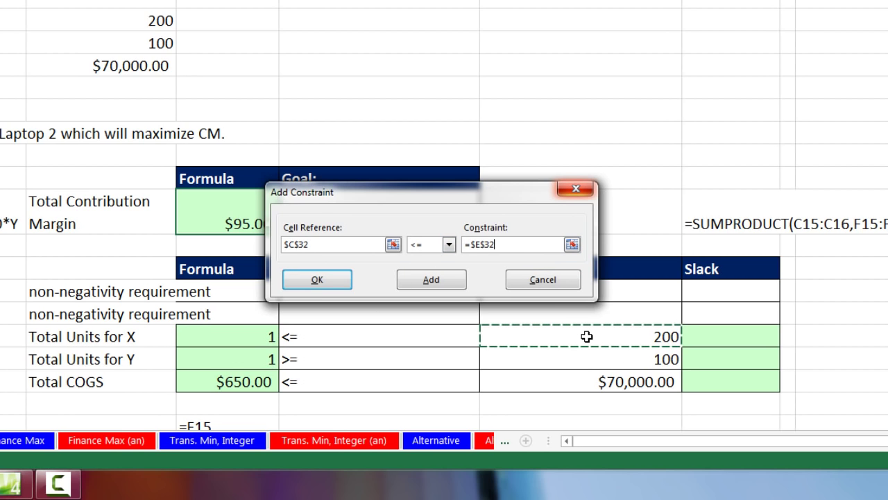
pyautogui.click(431, 280)
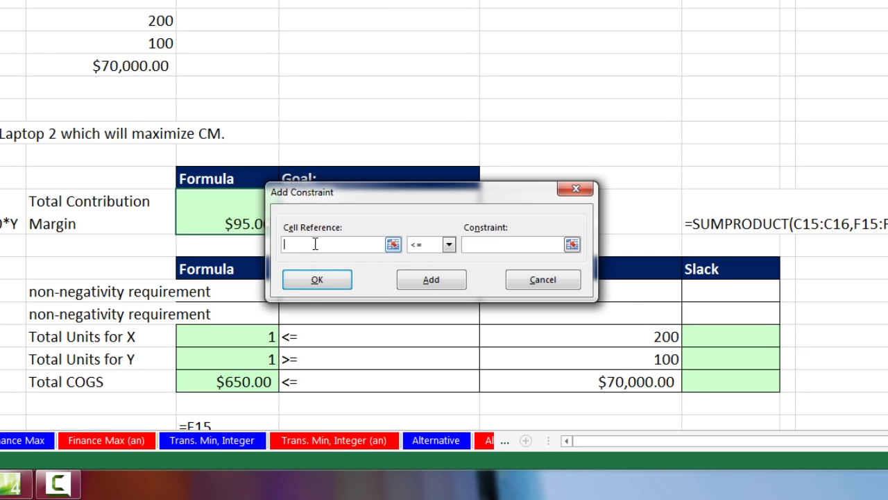
# Add the Solver constraint $C$33 >= $E$33 for the total units of Y.
pyautogui.click(254, 359)
pyautogui.click(449, 244)
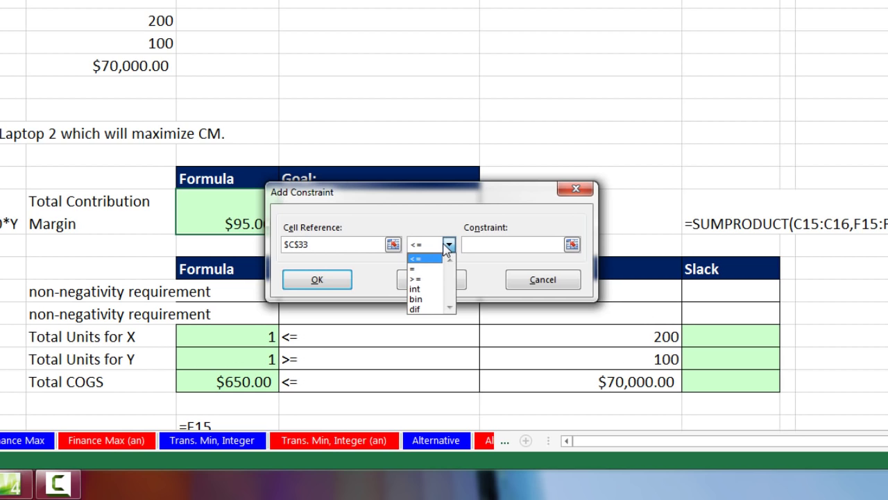
pyautogui.click(425, 279)
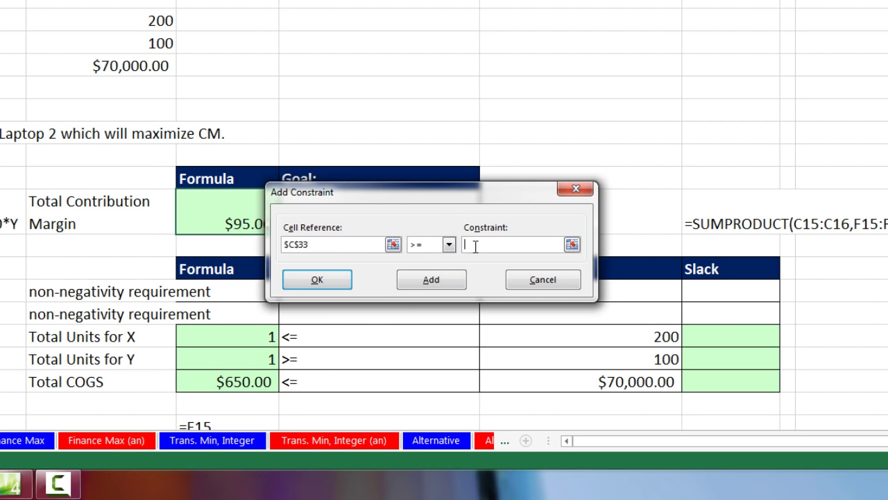
pyautogui.click(603, 356)
pyautogui.click(433, 279)
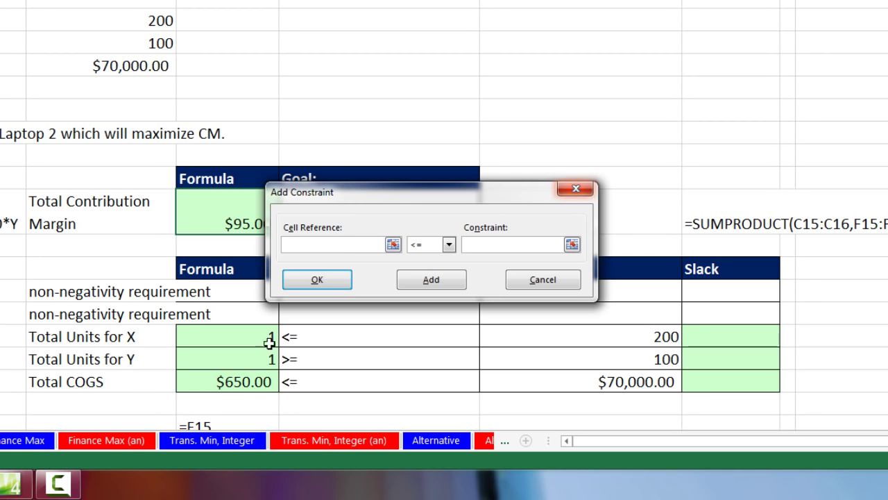
# Add the Solver constraint $C$34 <= $E$34 for Total COGS and finish entering constraints.
pyautogui.click(250, 380)
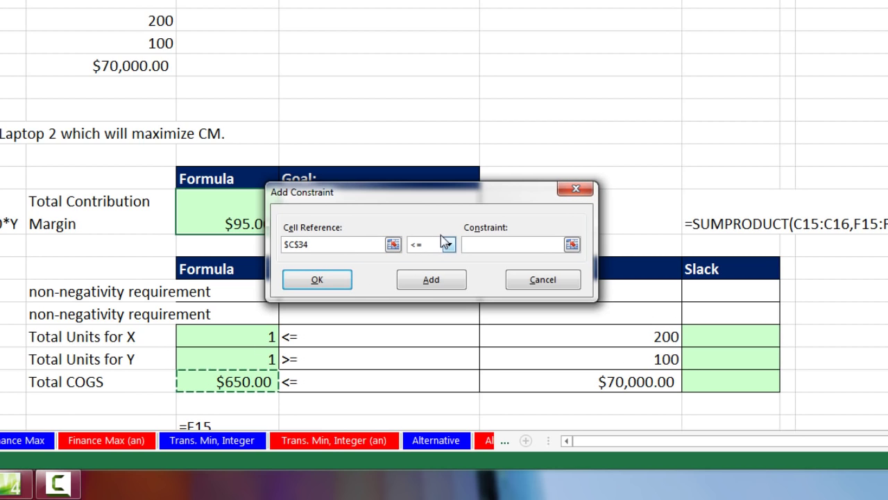
pyautogui.click(496, 247)
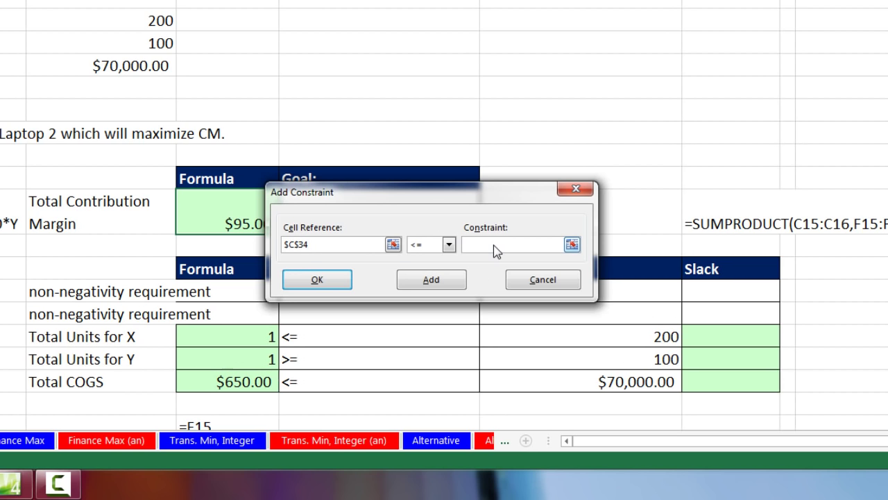
pyautogui.click(576, 386)
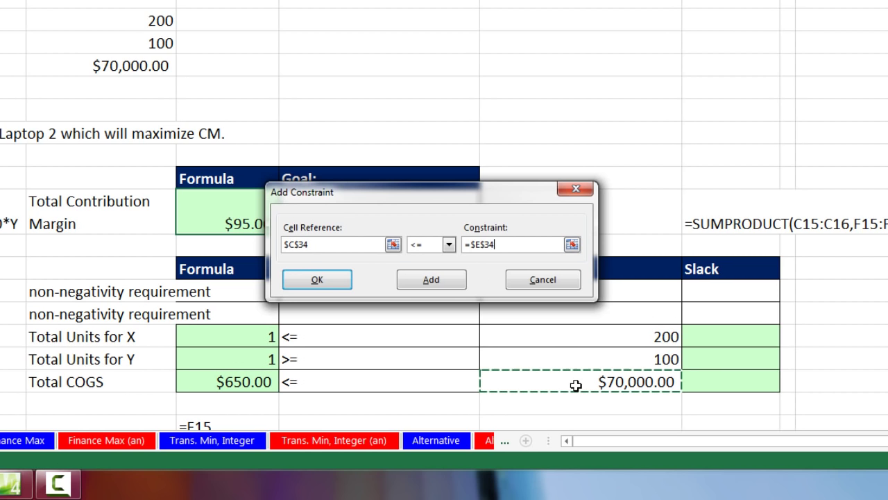
pyautogui.click(451, 282)
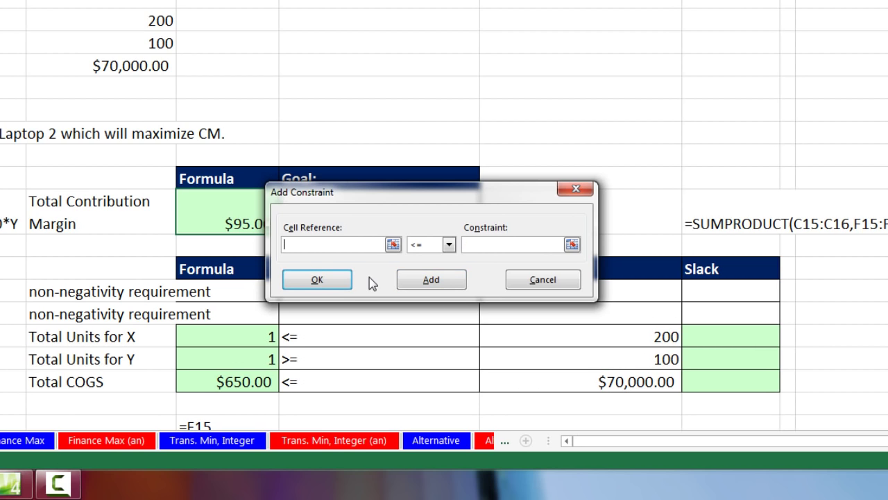
pyautogui.click(341, 282)
# Run Solver on the completed model using the Simplex LP method and the three constraints.
pyautogui.moveTo(390, 42); pyautogui.dragTo(411, 201)
pyautogui.click(470, 292)
pyautogui.click(534, 285)
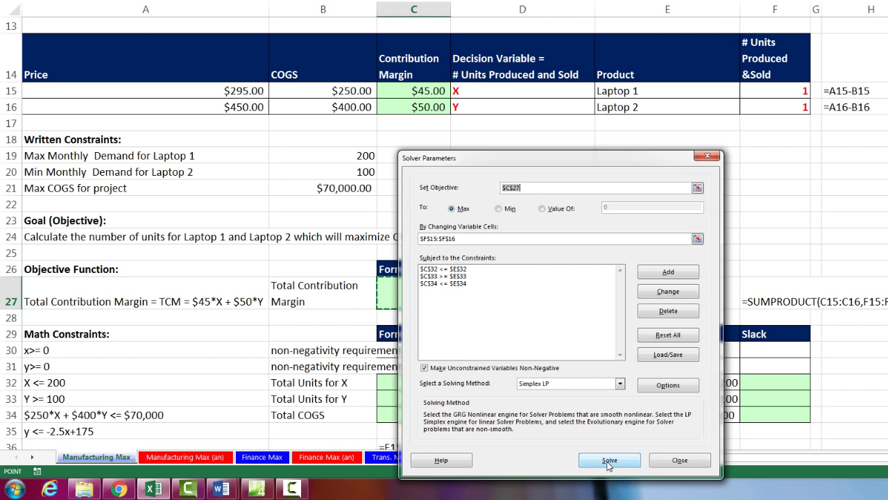
pyautogui.click(609, 461)
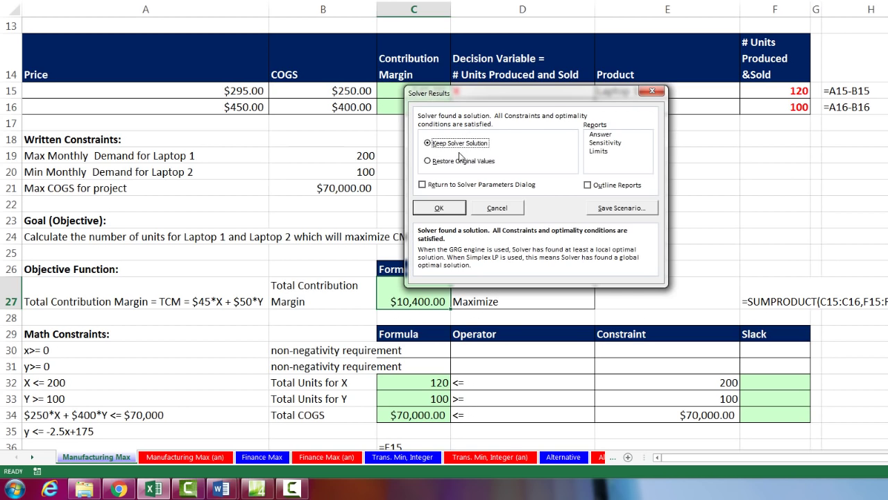
# Keep the Solver solution and generate the Answer and Sensitivity reports.
pyautogui.click(601, 135)
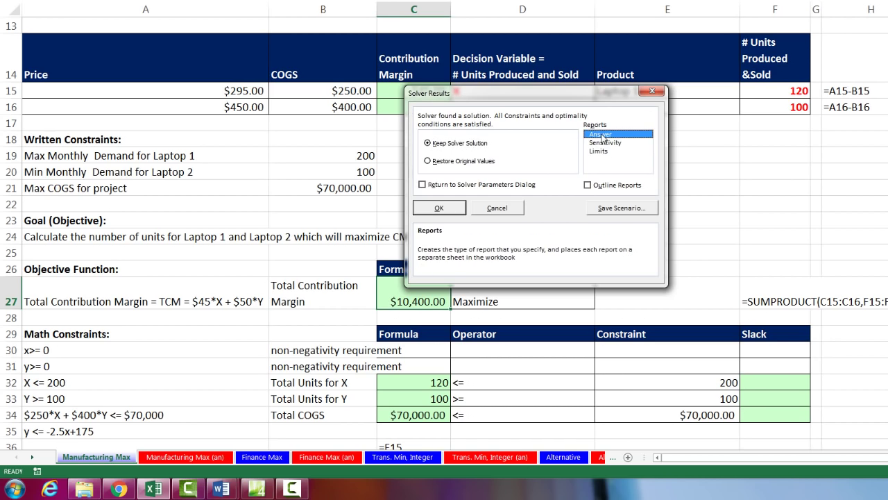
pyautogui.click(602, 143)
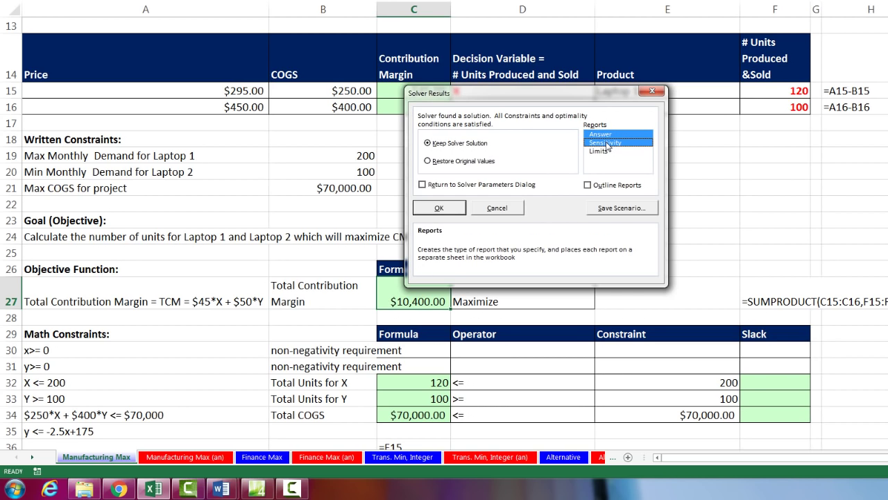
pyautogui.click(440, 208)
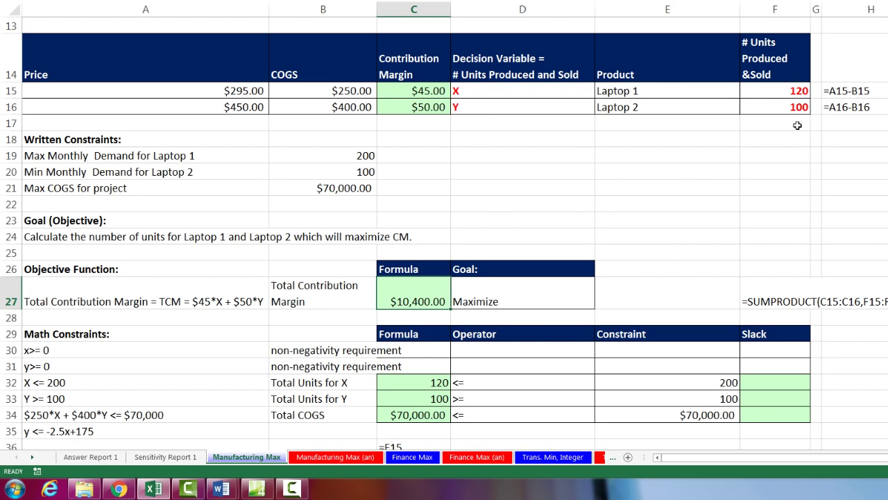
# Review the solved units for Laptop 1 and Laptop 2 and the Total Contribution Margin on the Manufacturing Max sheet.
pyautogui.click(765, 92)
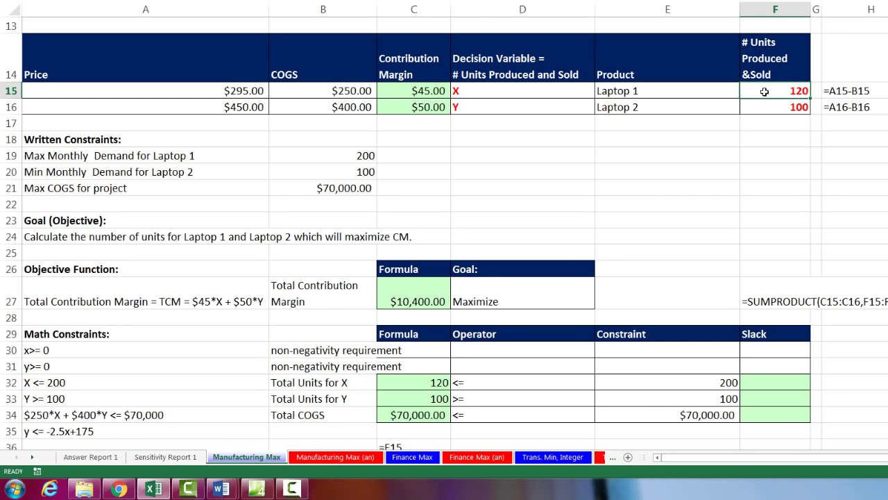
pyautogui.click(760, 109)
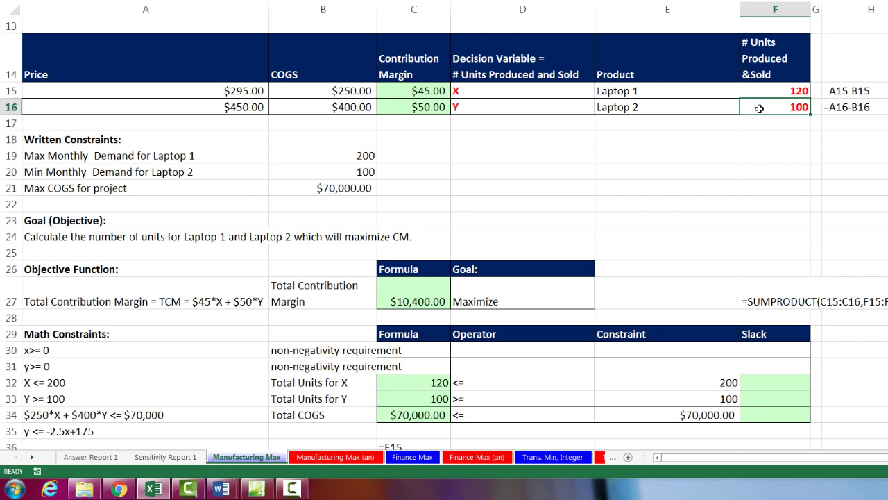
pyautogui.click(415, 295)
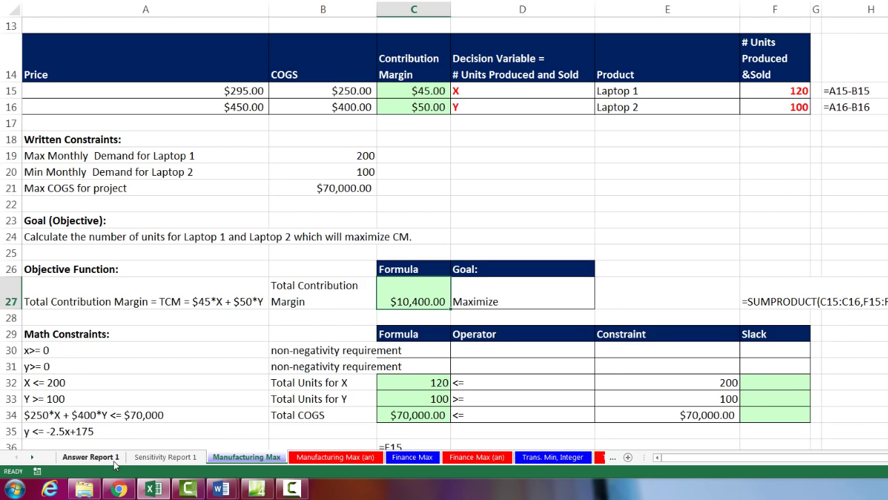
# View Answer Report 1, and compare its item names with the row labels and Formula headers on the Manufacturing Max sheet.
pyautogui.click(113, 459)
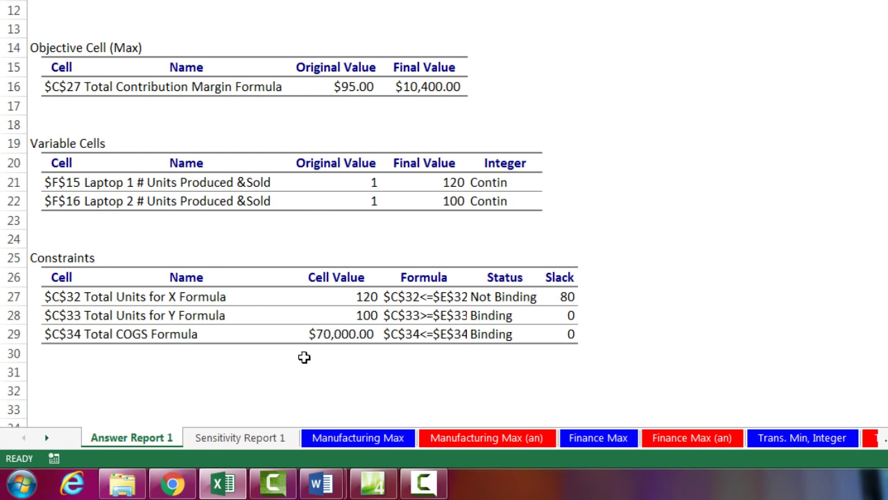
pyautogui.click(375, 438)
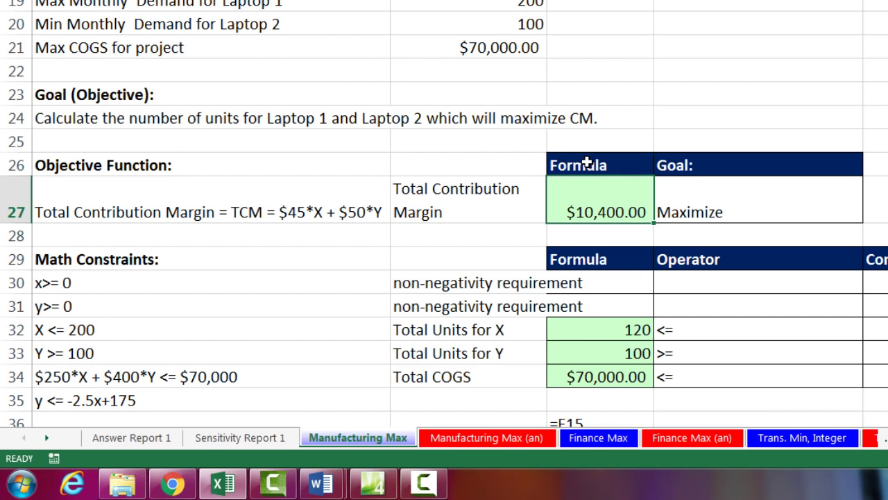
pyautogui.click(587, 164)
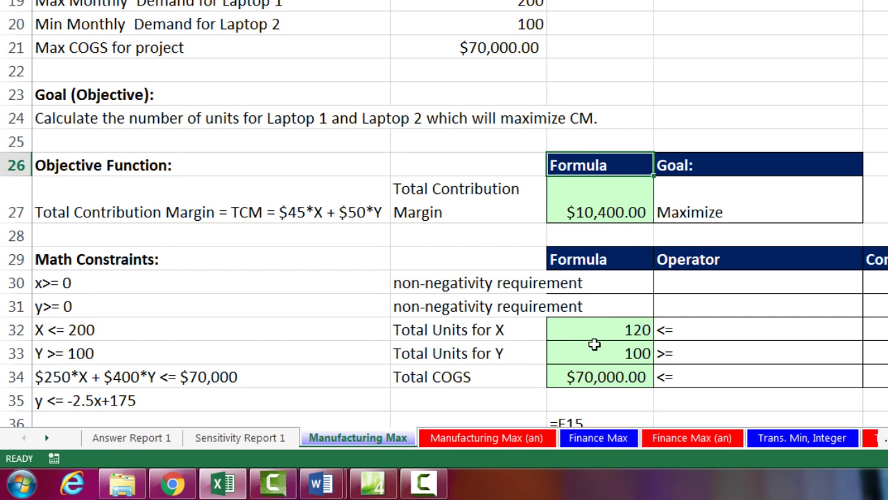
pyautogui.click(591, 333)
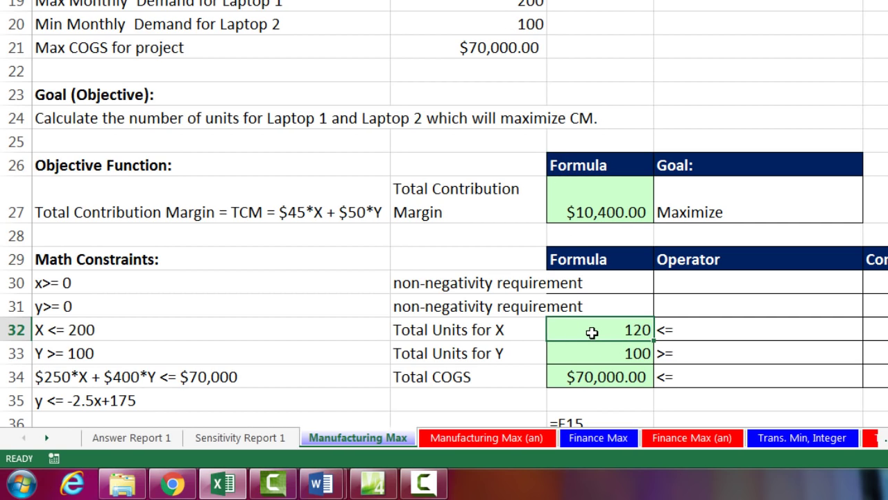
pyautogui.click(487, 332)
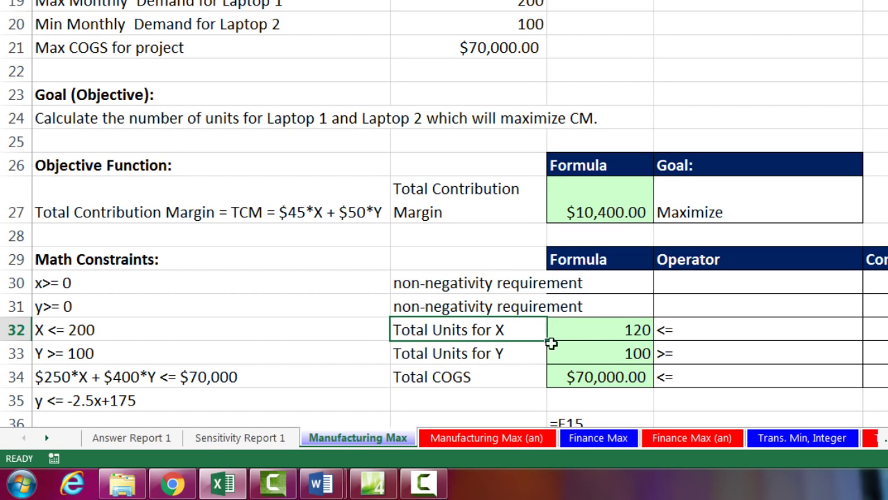
pyautogui.click(595, 259)
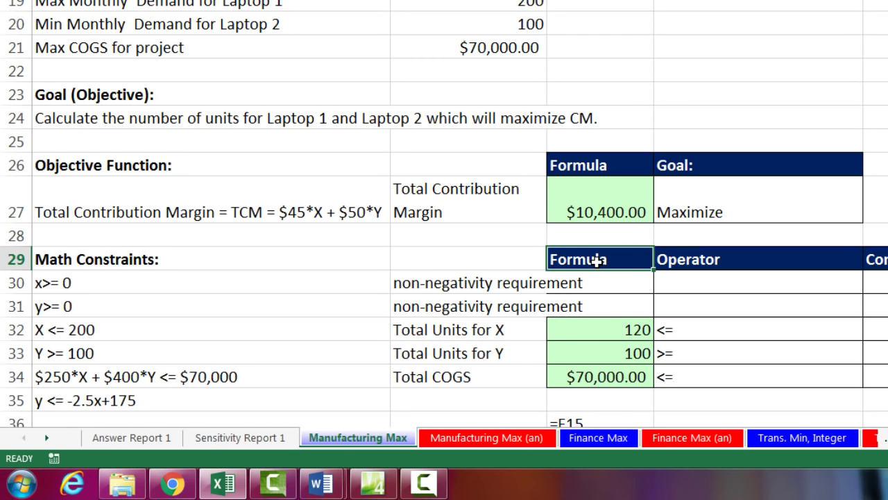
# Return to Answer Report 1 and examine the constraint cell values, plus the status and slack of Total COGS.
pyautogui.click(124, 438)
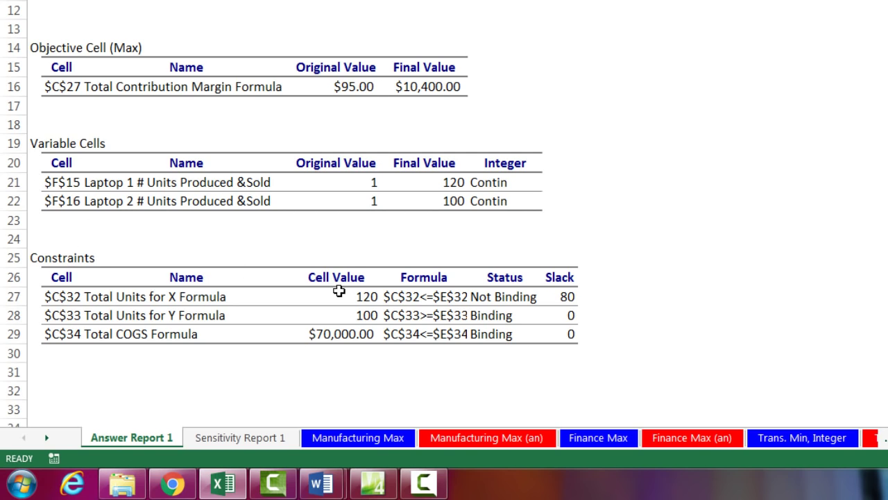
pyautogui.moveTo(340, 294); pyautogui.dragTo(350, 338)
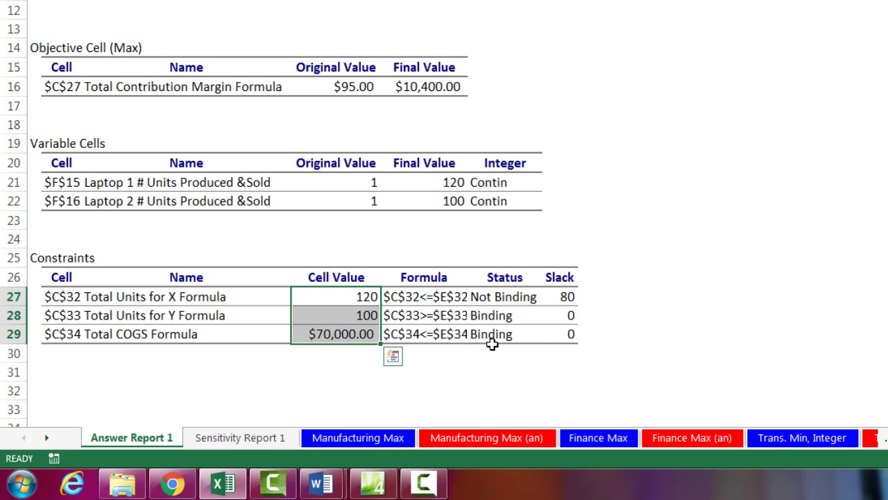
pyautogui.click(483, 338)
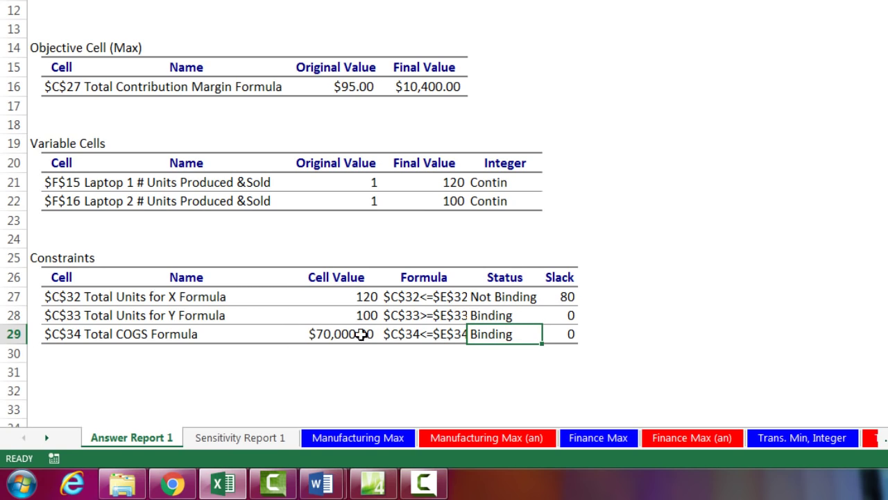
pyautogui.click(351, 335)
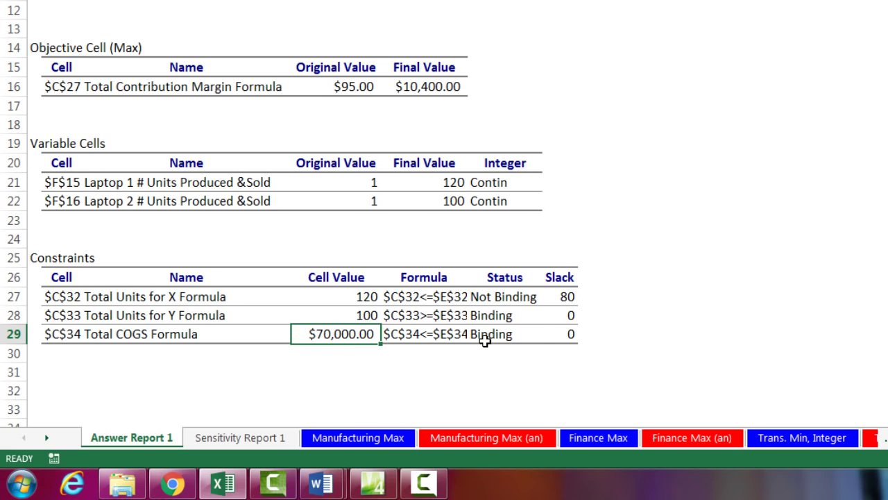
pyautogui.click(484, 339)
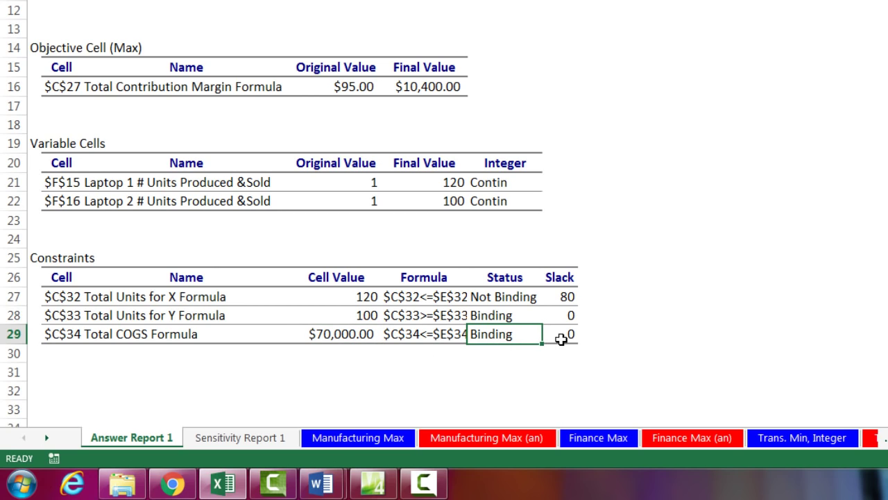
pyautogui.click(561, 339)
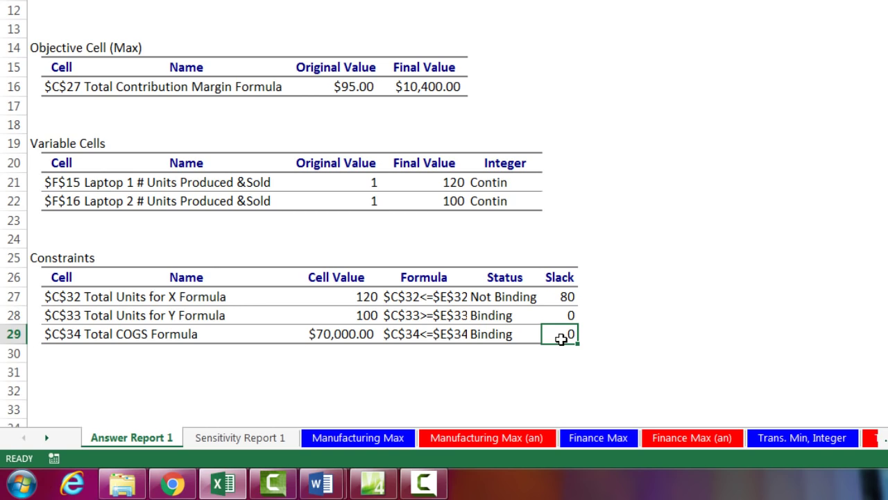
# Examine the cell value, status and slack of the Total Units for Y and Total Units for X constraints.
pyautogui.click(331, 319)
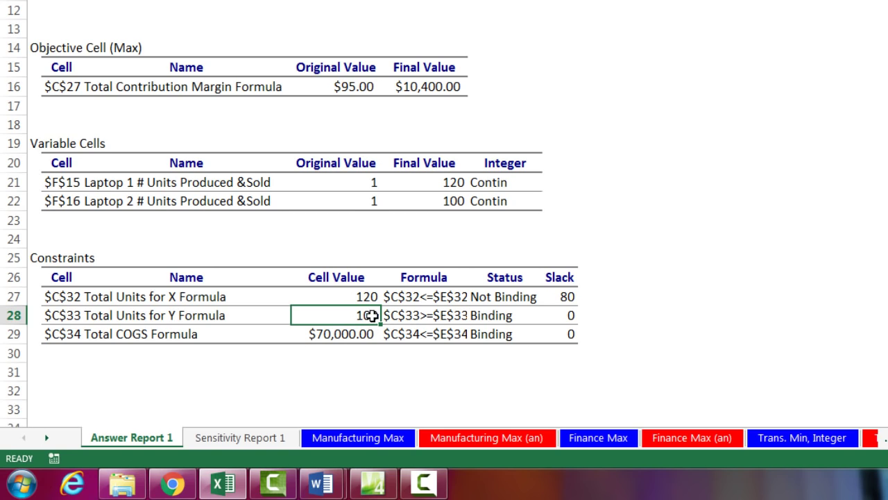
pyautogui.click(480, 315)
pyautogui.click(567, 315)
pyautogui.click(357, 297)
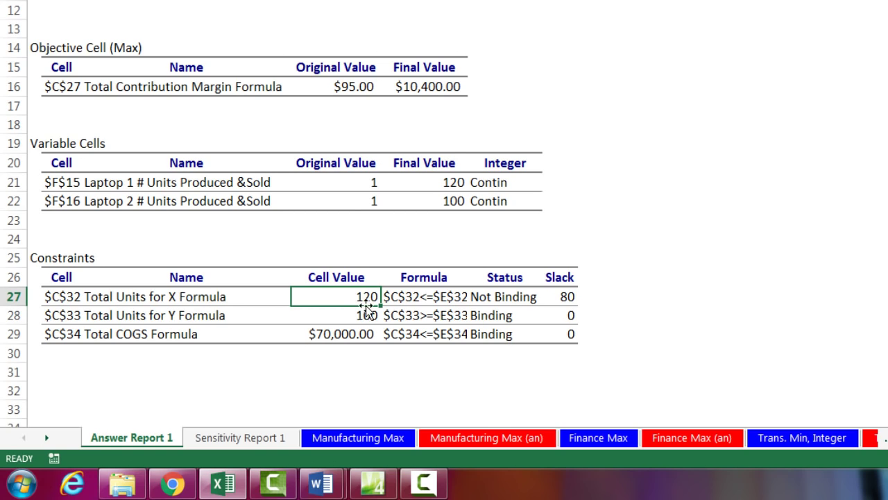
pyautogui.click(555, 300)
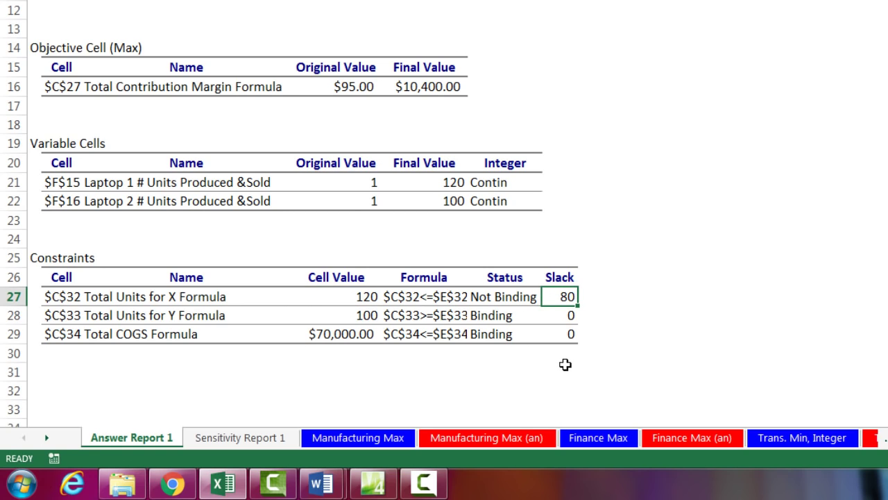
pyautogui.click(512, 299)
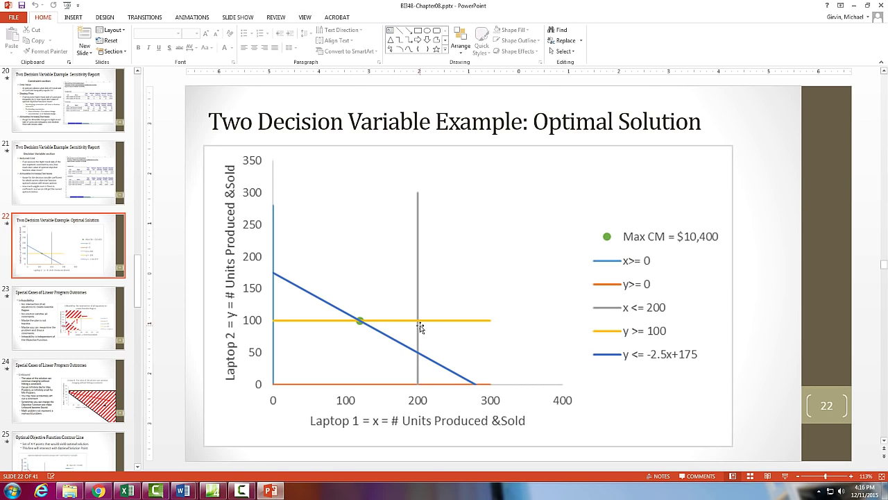
# Switch from the PowerPoint optimal solution chart back to Excel and open the Sensitivity Report 1 sheet.
pyautogui.hotkey('alt', 'Tab')
pyautogui.press('Tab')
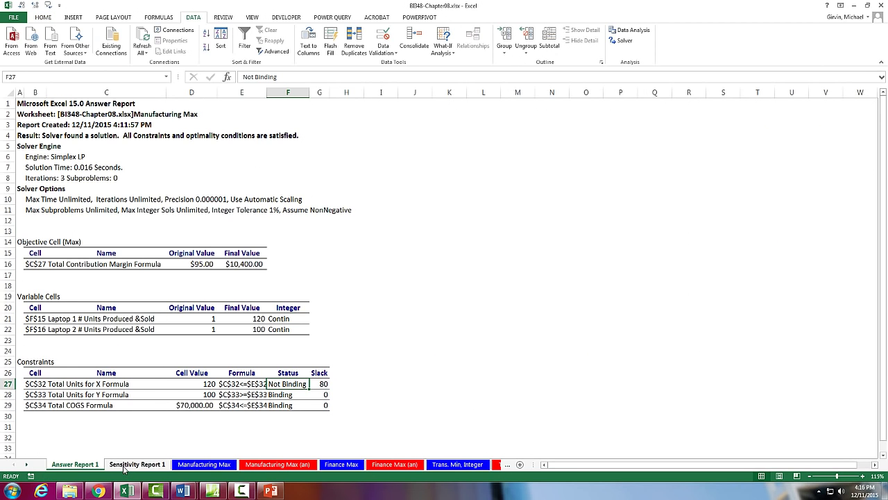
pyautogui.click(125, 466)
pyautogui.keyDown('ctrl'); pyautogui.scroll(5, 181, 321); pyautogui.keyUp('ctrl')
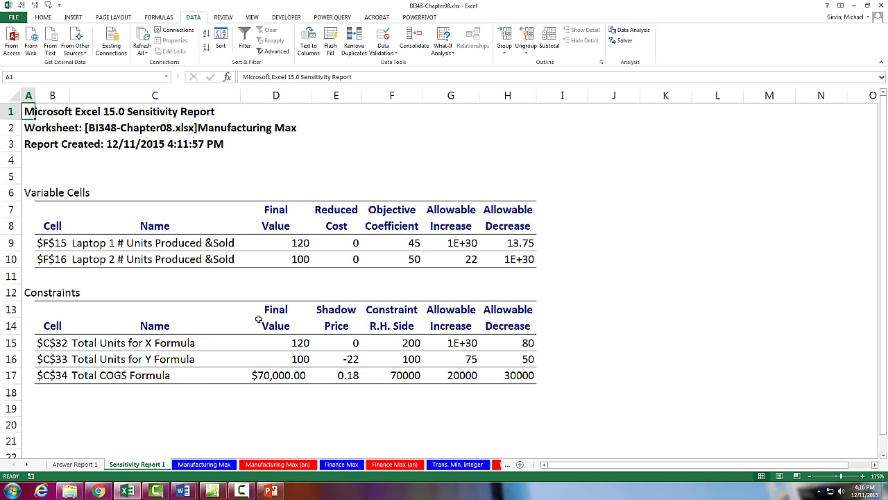
# Examine the constraints' final values in the Sensitivity Report, and compare right-hand sides and shadow prices for Total Units for Y and Total COGS.
pyautogui.moveTo(290, 344); pyautogui.dragTo(294, 373)
pyautogui.click(294, 340)
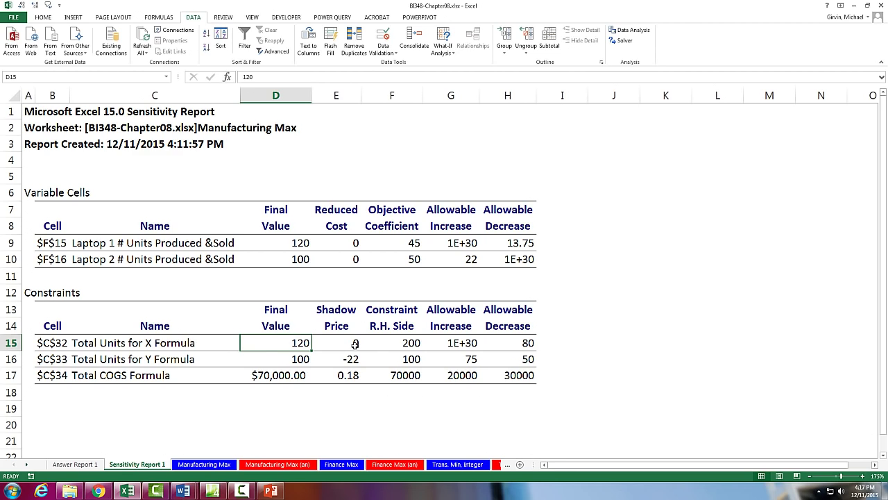
pyautogui.click(294, 362)
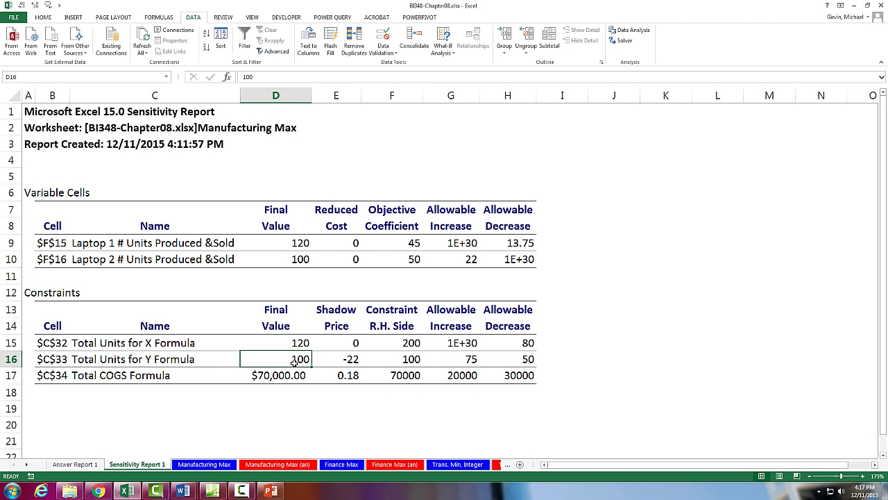
pyautogui.click(405, 359)
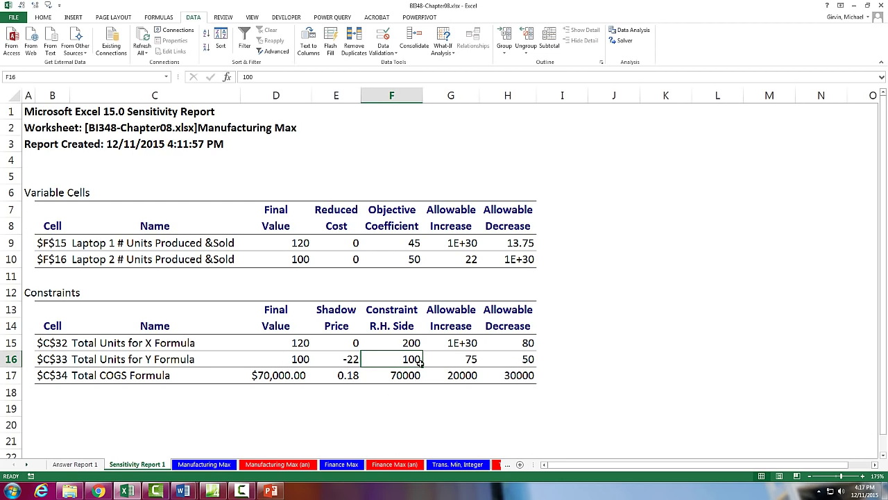
pyautogui.click(351, 363)
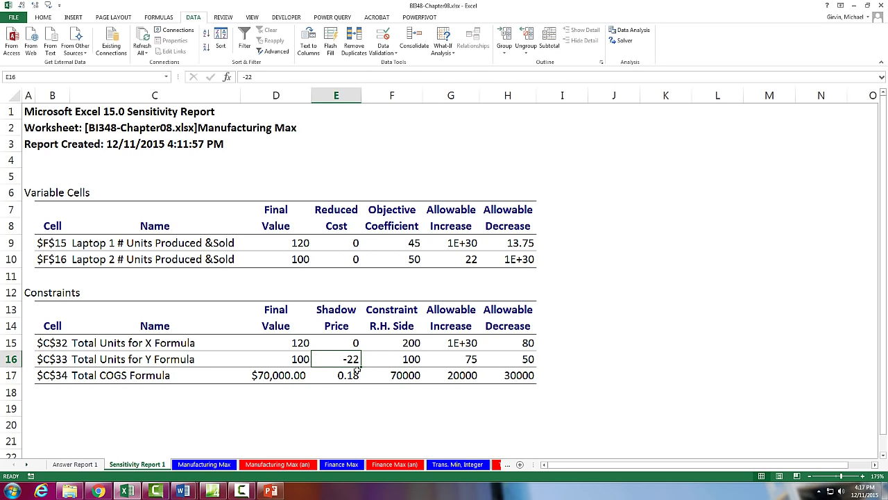
pyautogui.click(295, 380)
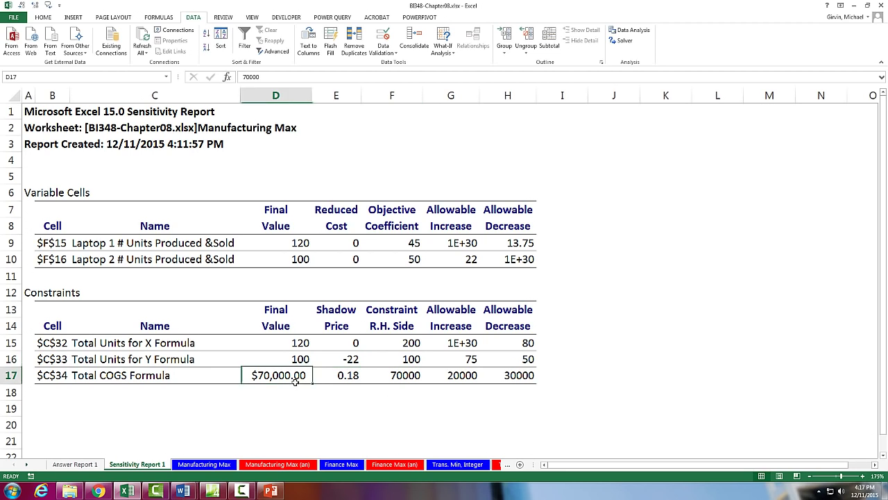
pyautogui.click(406, 377)
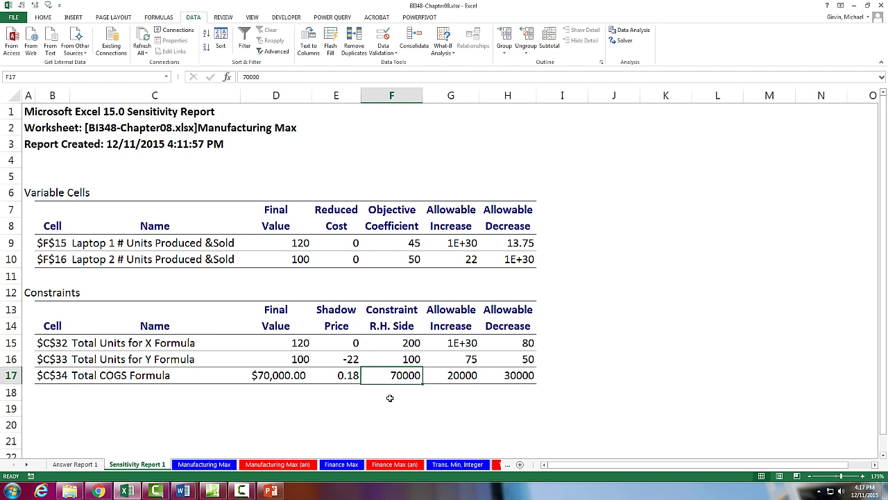
pyautogui.click(330, 373)
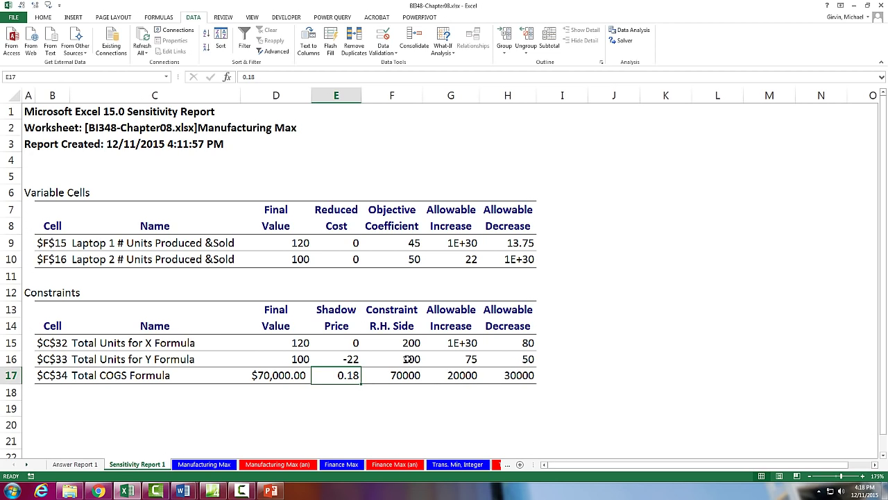
# Examine the constraints' allowable increases and decreases, focusing on the right-hand-side range for Total Units for Y.
pyautogui.moveTo(451, 345); pyautogui.dragTo(517, 375)
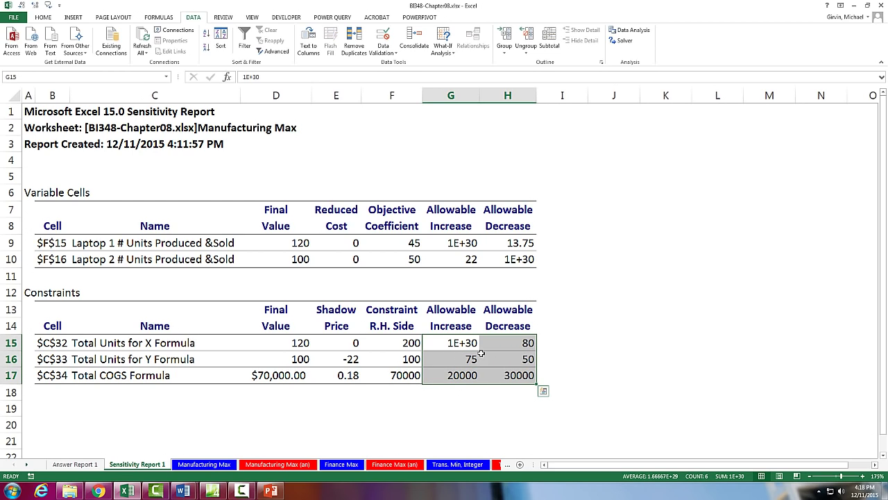
pyautogui.click(406, 359)
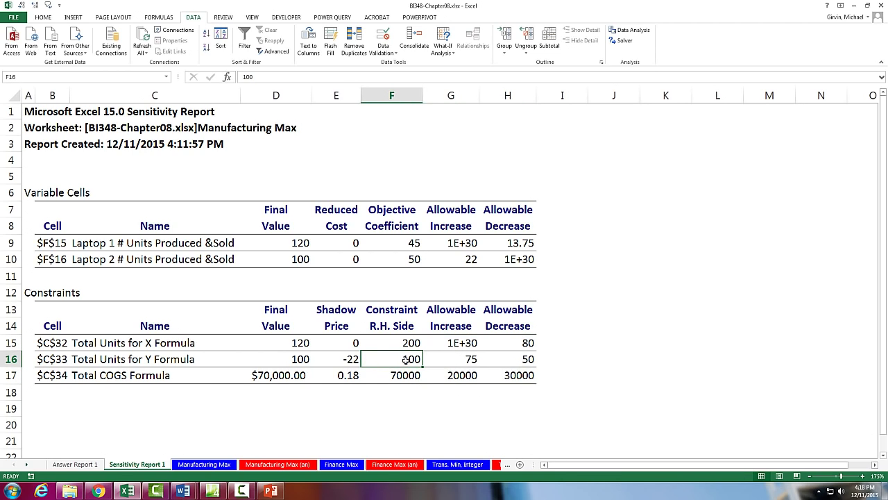
pyautogui.click(470, 359)
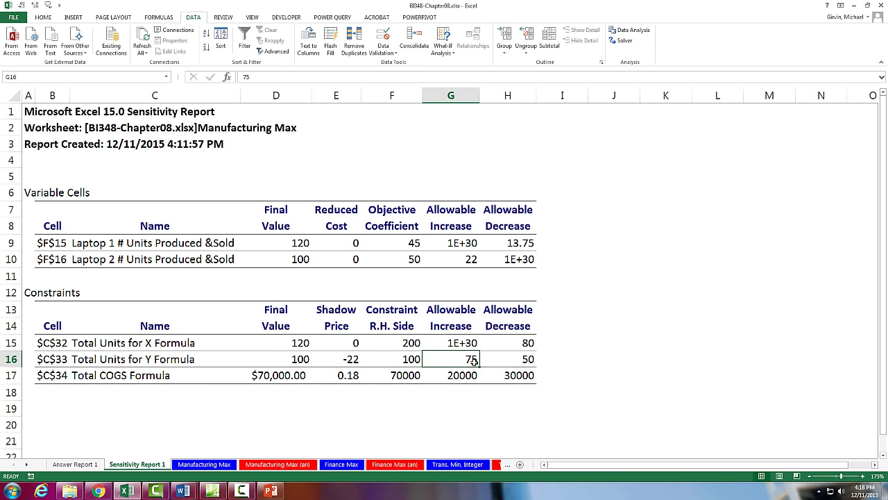
pyautogui.click(515, 359)
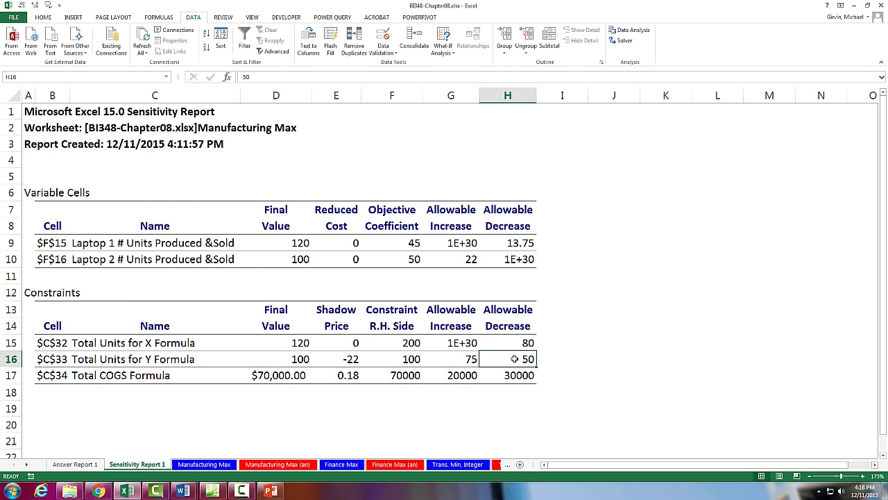
# Examine the shadow price of Total Units for Y, plus the final values and reduced costs of both laptops in the Variable Cells table.
pyautogui.click(352, 358)
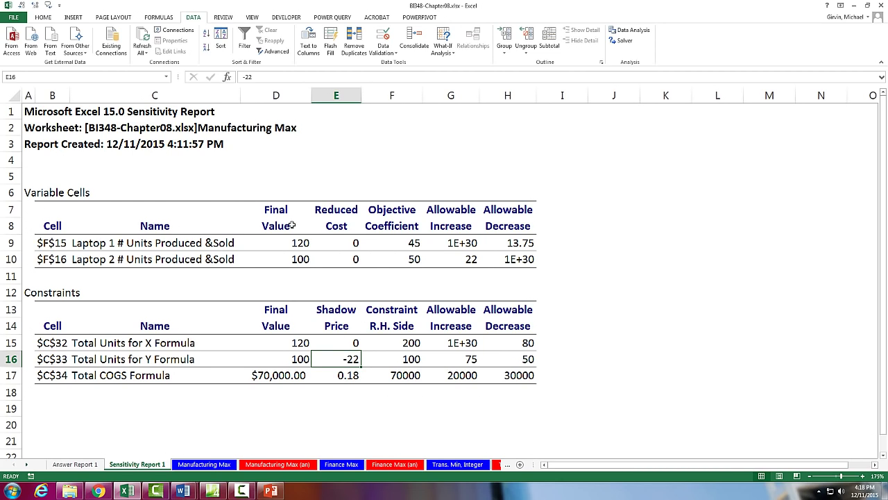
pyautogui.moveTo(304, 243); pyautogui.dragTo(302, 259)
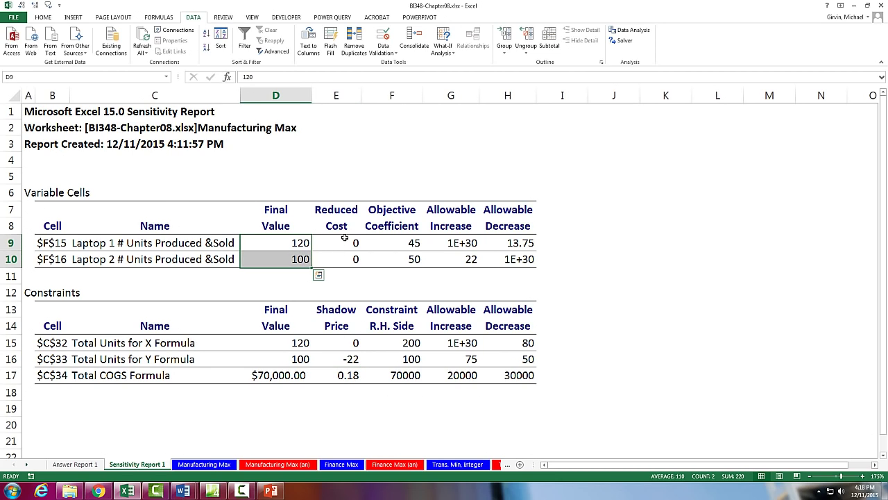
pyautogui.moveTo(343, 238); pyautogui.dragTo(347, 257)
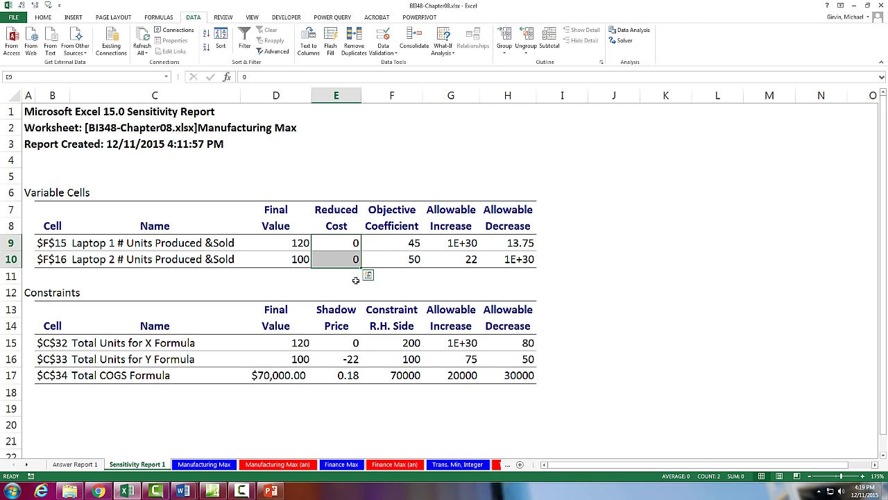
pyautogui.click(337, 259)
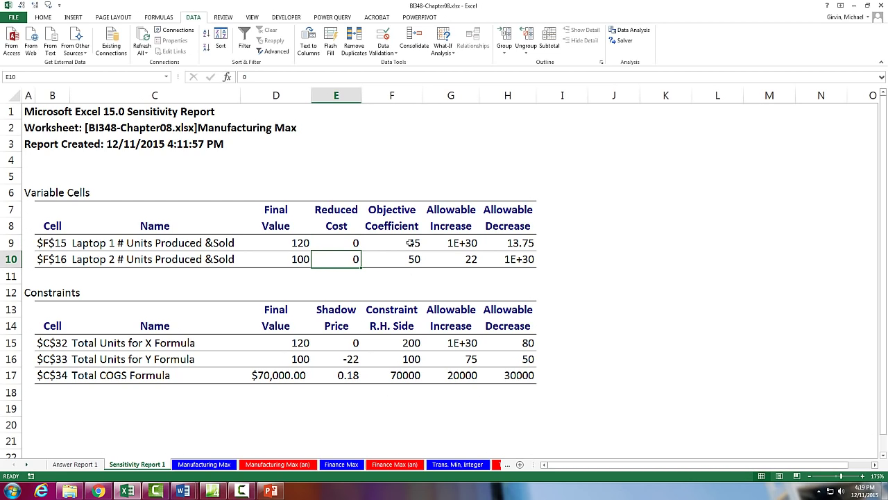
# Examine the objective coefficients of Laptop 1 and Laptop 2 together with their allowable increases and decreases.
pyautogui.moveTo(412, 242); pyautogui.dragTo(411, 261)
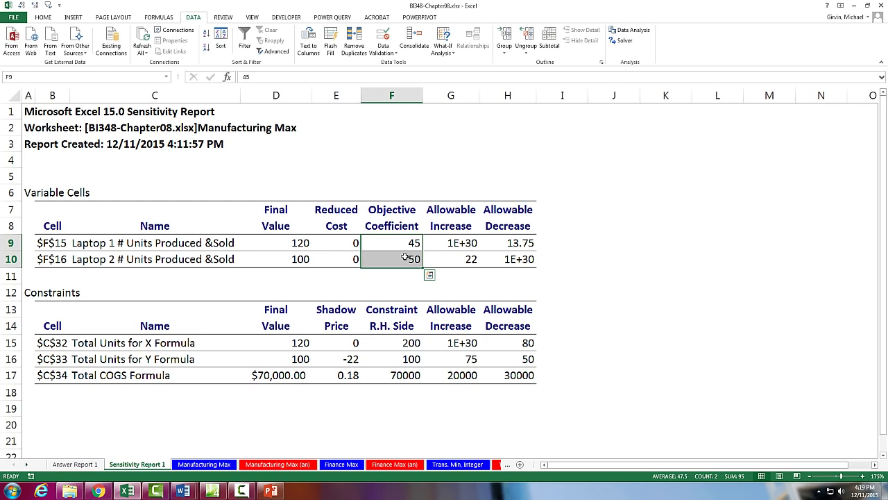
pyautogui.moveTo(445, 241); pyautogui.dragTo(506, 259)
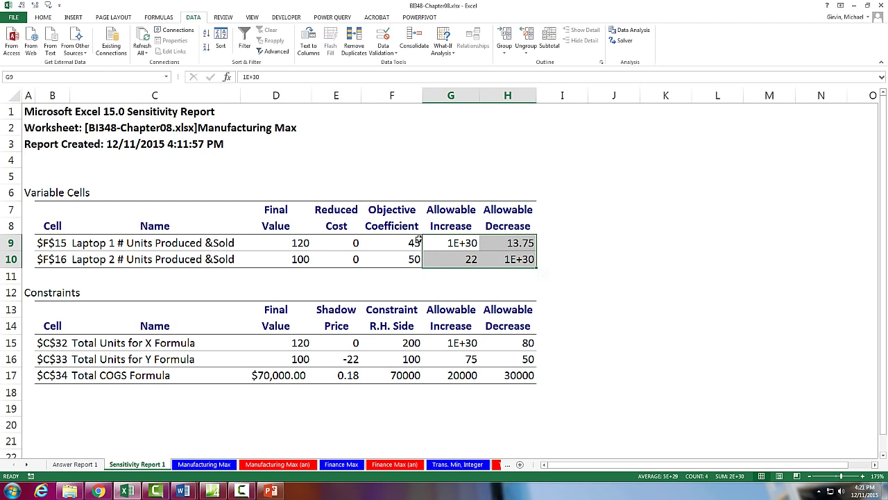
pyautogui.click(407, 242)
pyautogui.click(407, 260)
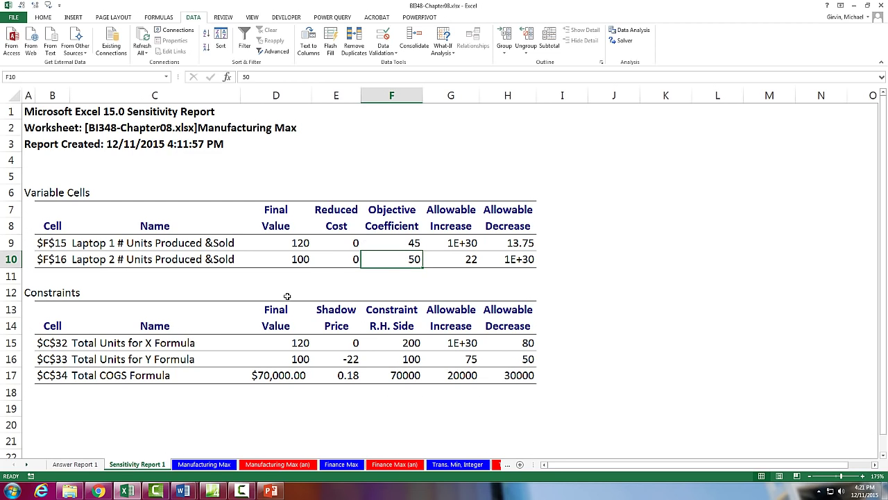
# Return to the Manufacturing Max sheet and select the Total Contribution Margin formula cell C27.
pyautogui.click(199, 467)
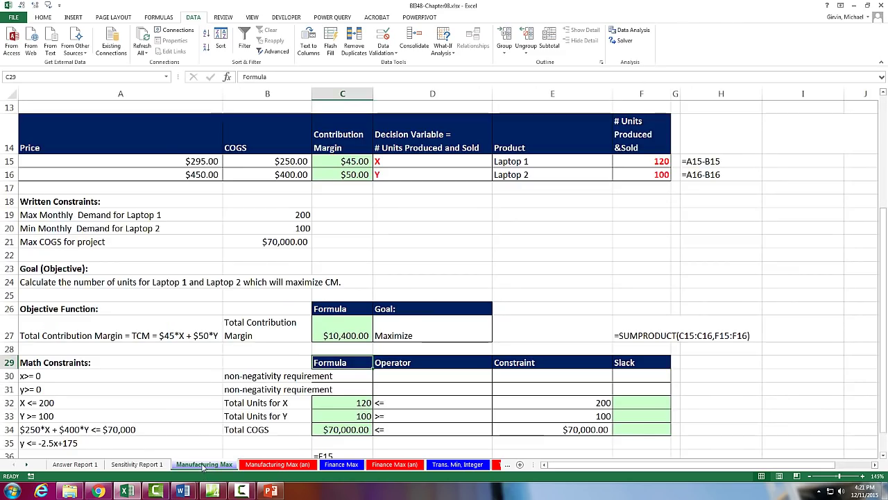
pyautogui.keyDown('ctrl'); pyautogui.scroll(-1, 259, 358); pyautogui.keyUp('ctrl')
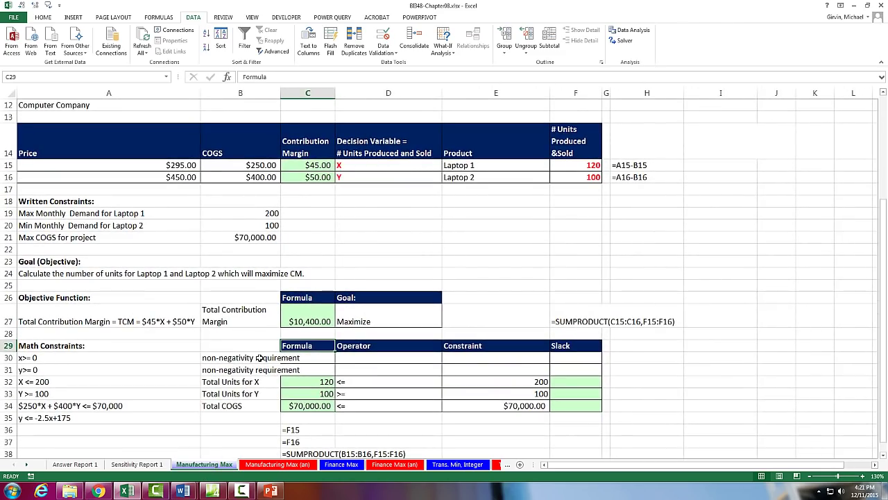
pyautogui.keyDown('ctrl'); pyautogui.scroll(-1, 259, 359); pyautogui.keyUp('ctrl')
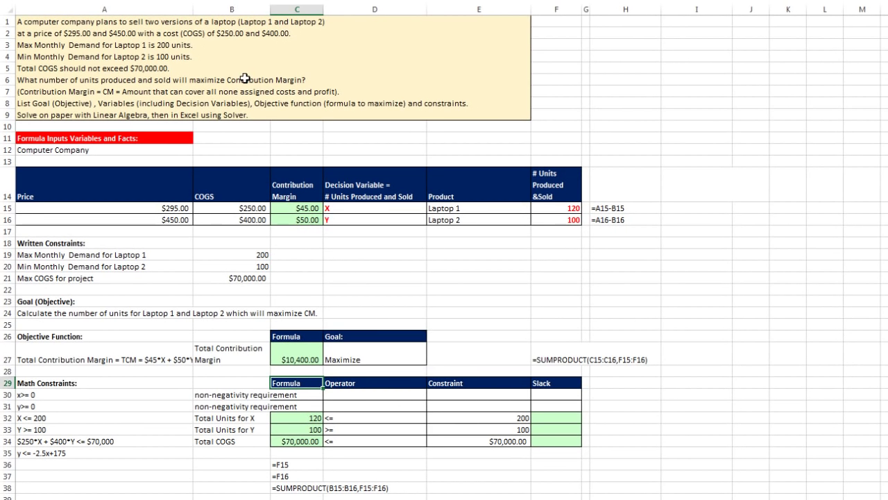
pyautogui.click(303, 352)
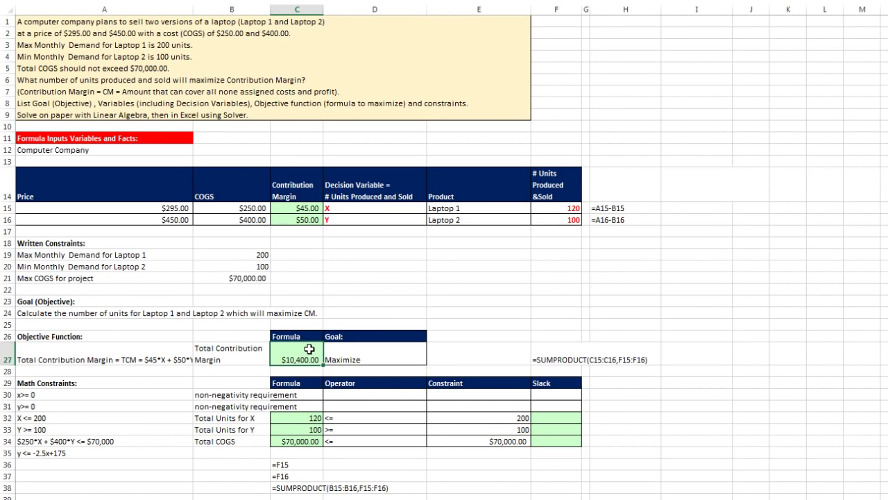